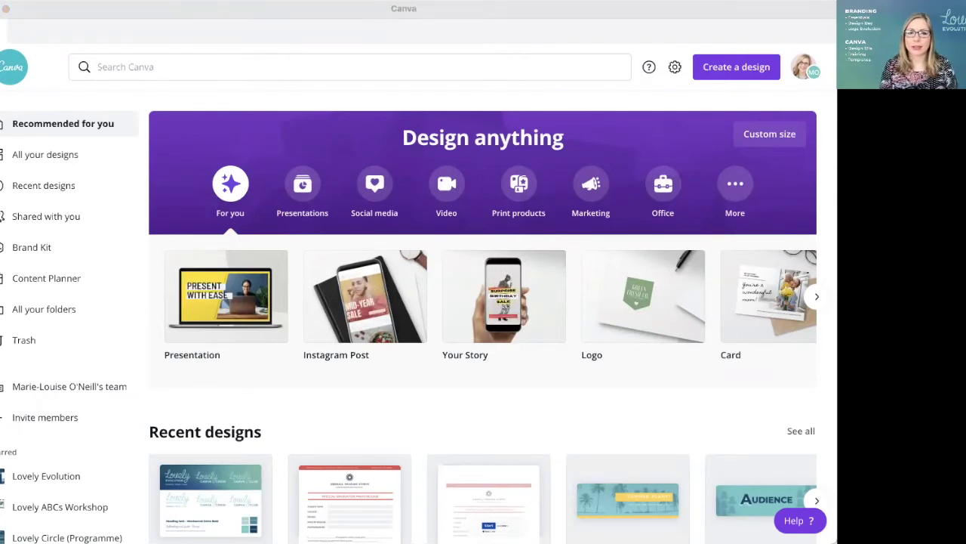
Create a new presentation using all 25 pages of the Black and Yellow Social Media Marketing Trends template
left_click(363, 22)
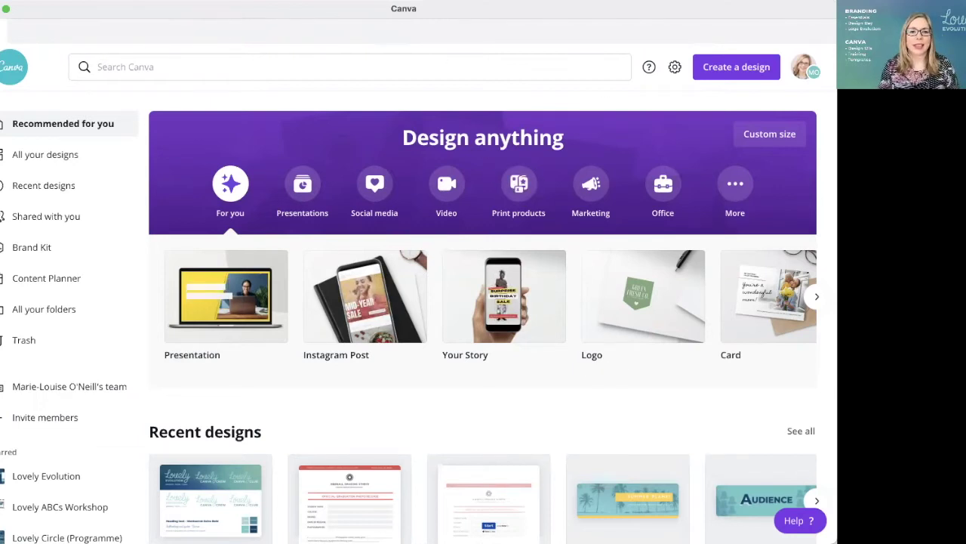
left_click(234, 307)
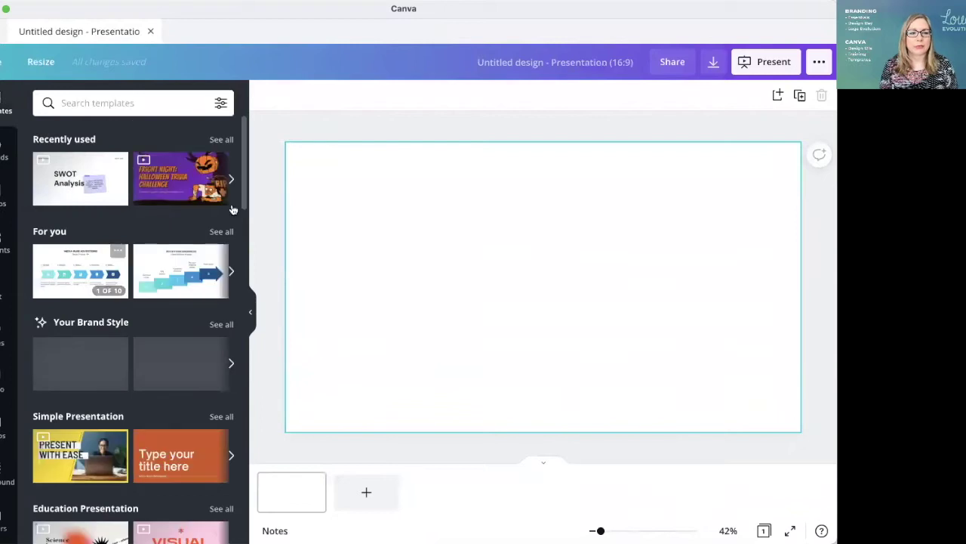
scroll(158, 400, "down", 5)
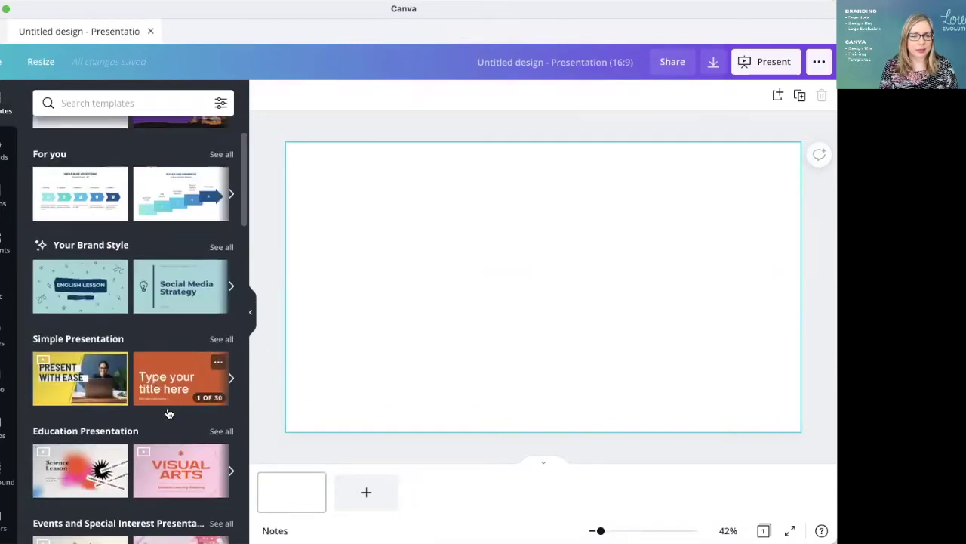
scroll(169, 413, "down", 1)
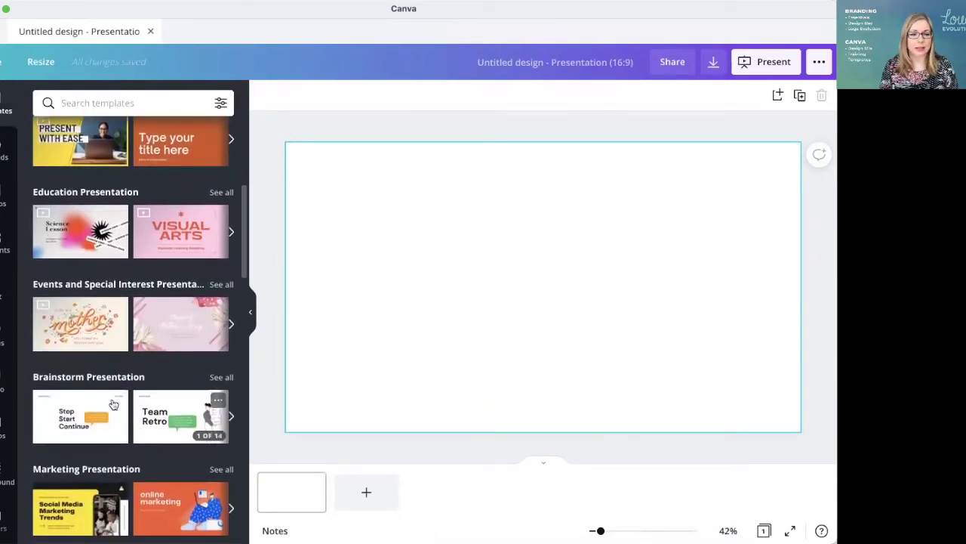
scroll(139, 449, "down", 4)
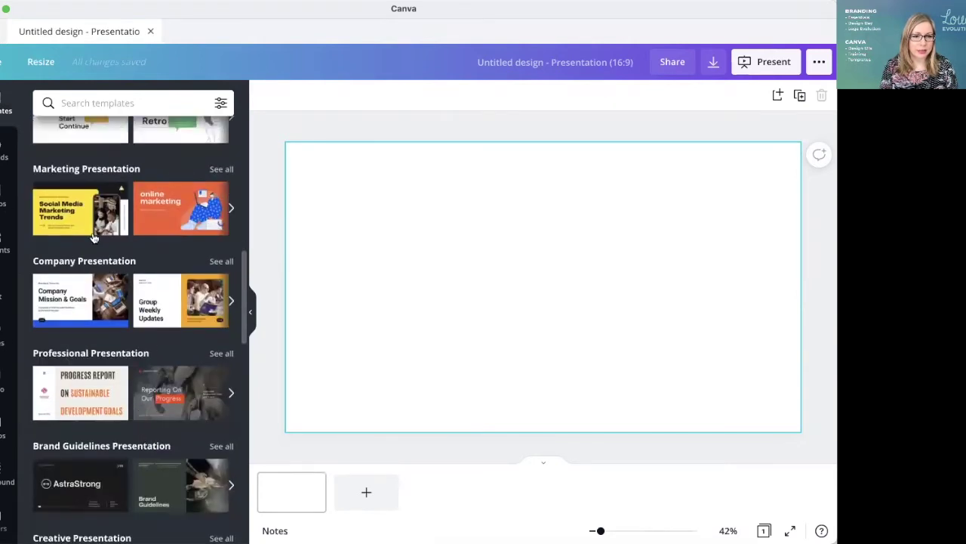
left_click(76, 218)
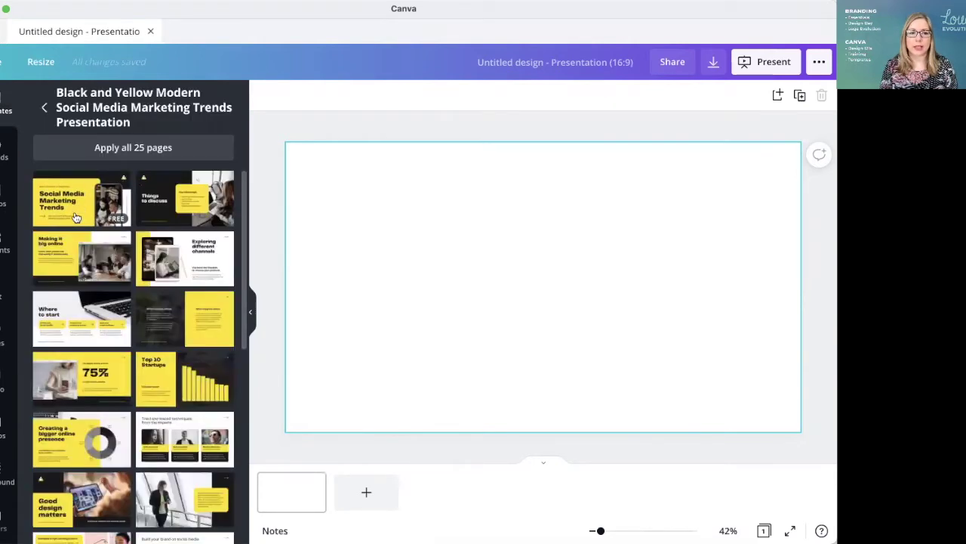
left_click(146, 147)
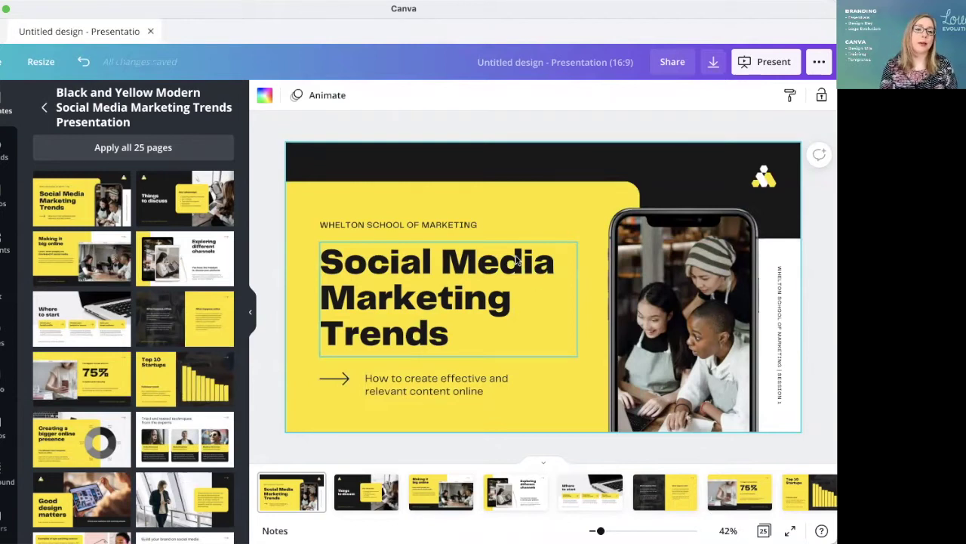
Show the Styles panel with the Montserrat brand font and Lovely Brand colours palette
left_click(2, 339)
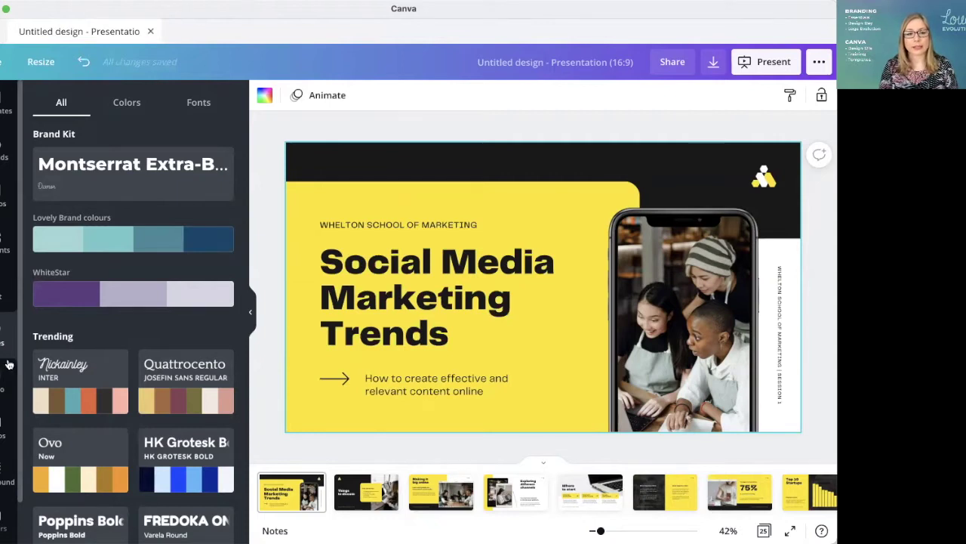
scroll(9, 302, "down", 2)
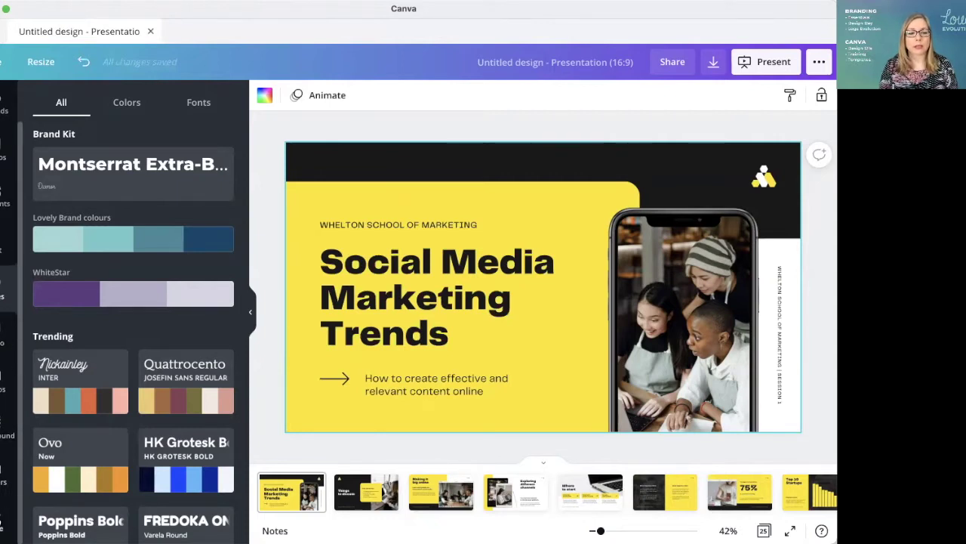
left_click(6, 528)
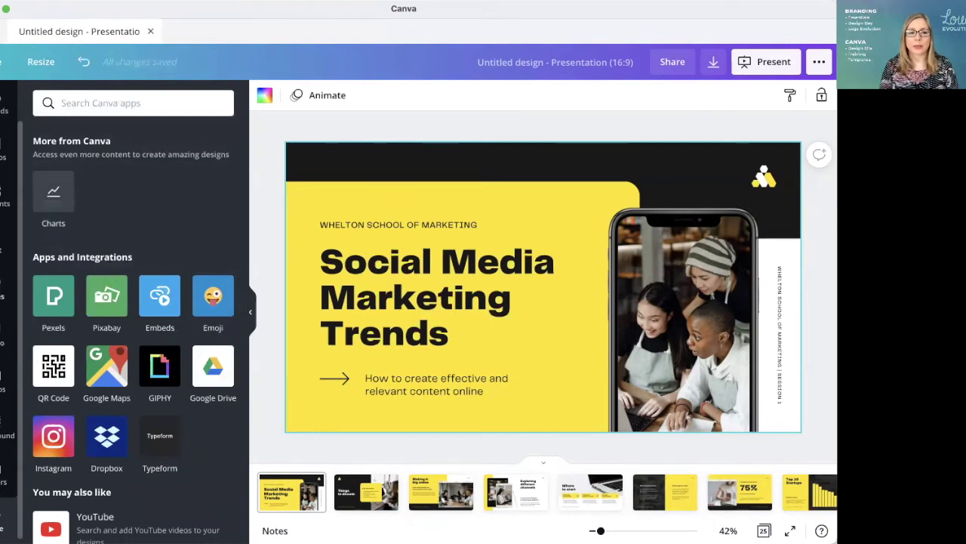
left_click(6, 290)
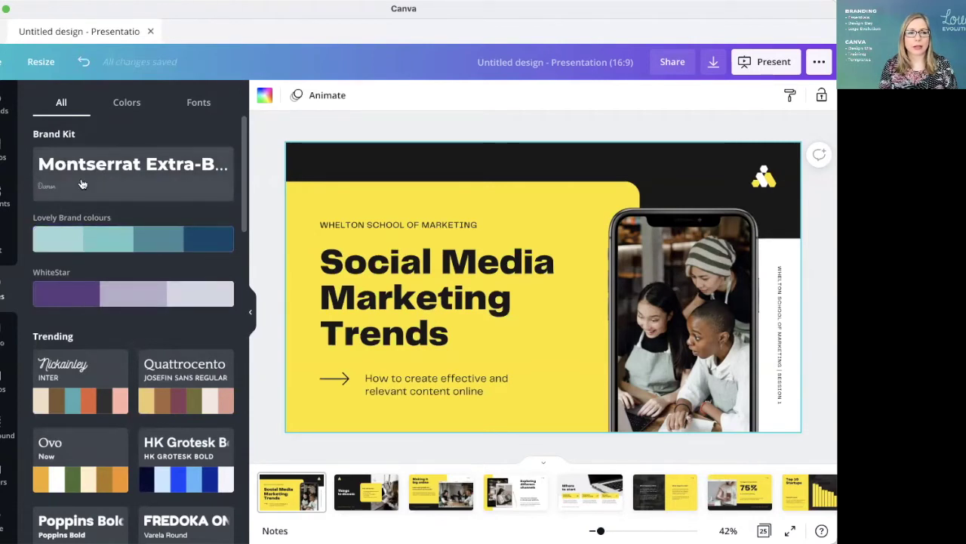
left_click(6, 62)
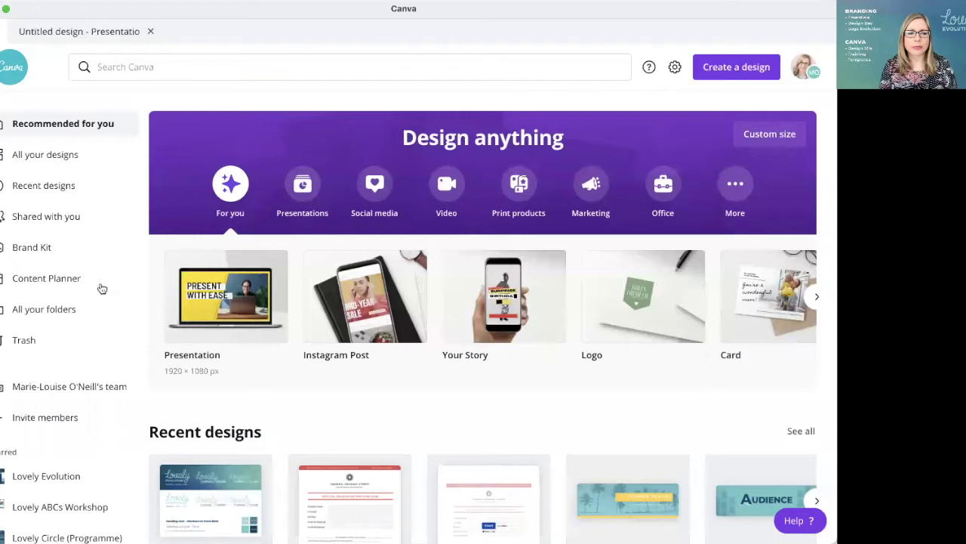
left_click(48, 250)
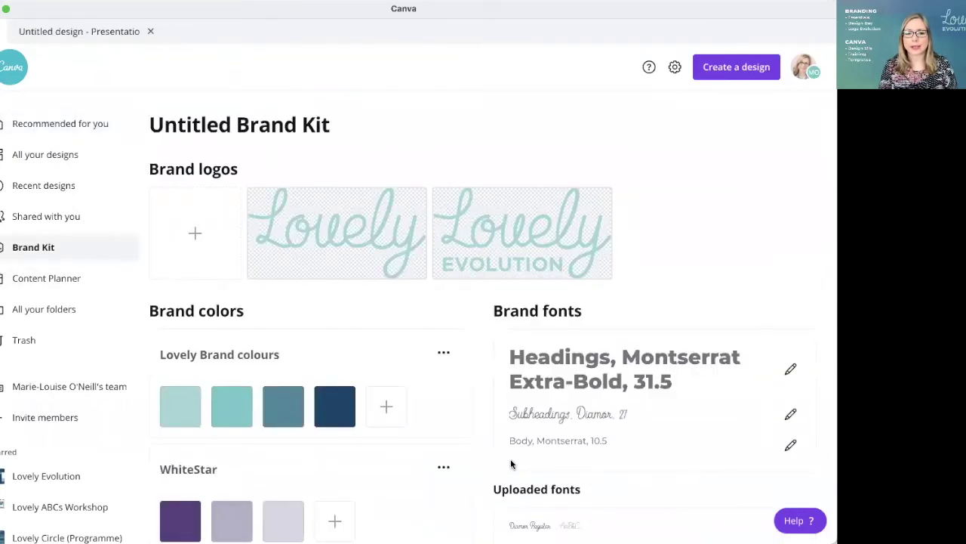
scroll(447, 446, "down", 2)
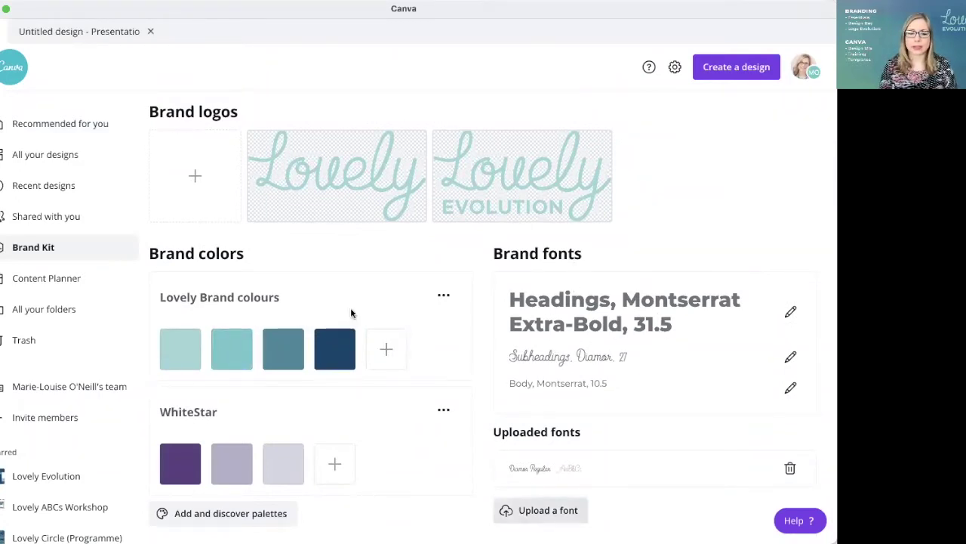
Apply the Caveat / Muli Black style combination to every page of the presentation
left_click(75, 32)
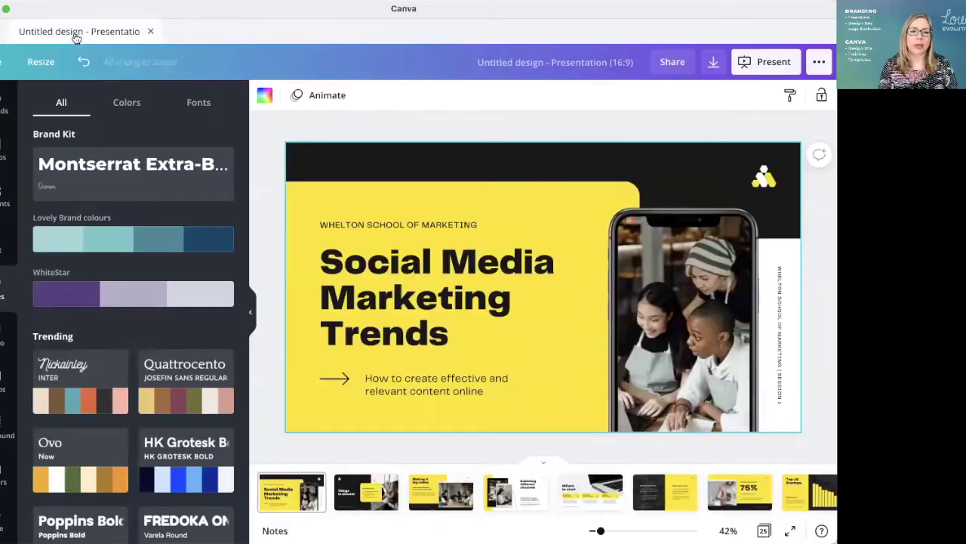
scroll(193, 317, "down", 4)
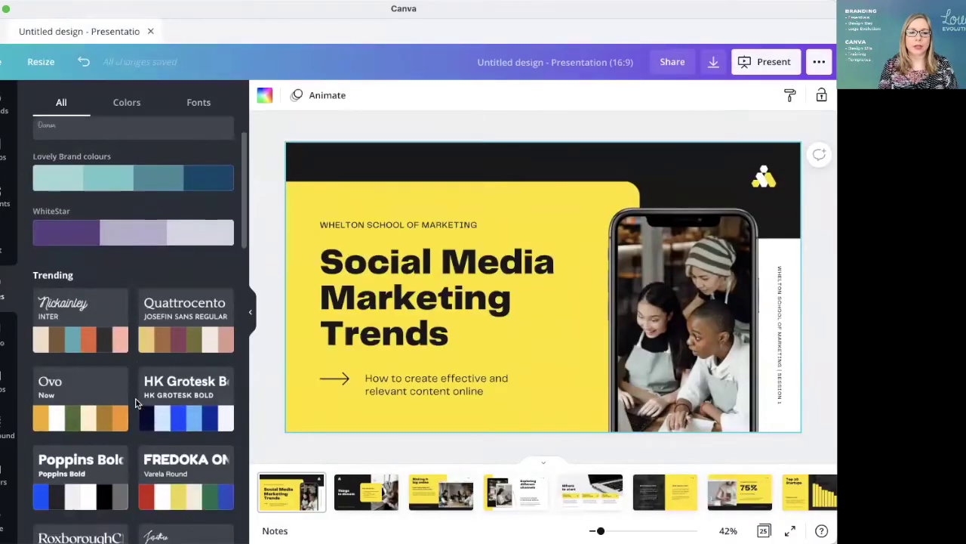
scroll(121, 408, "down", 8)
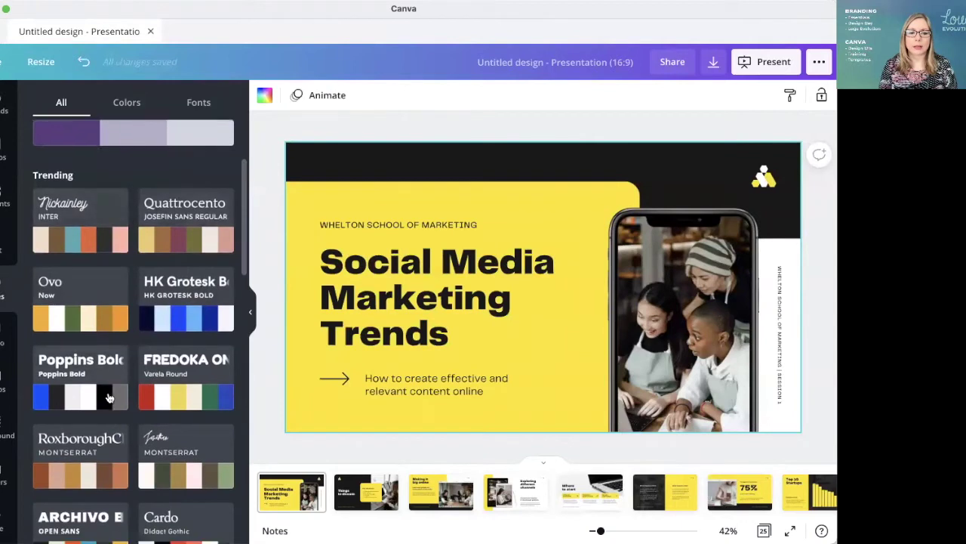
scroll(123, 410, "down", 2)
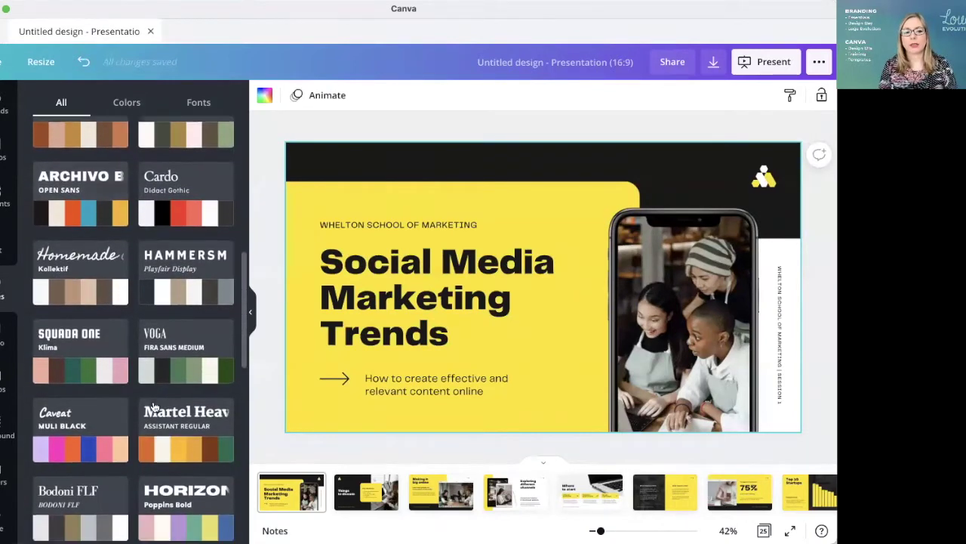
left_click(83, 404)
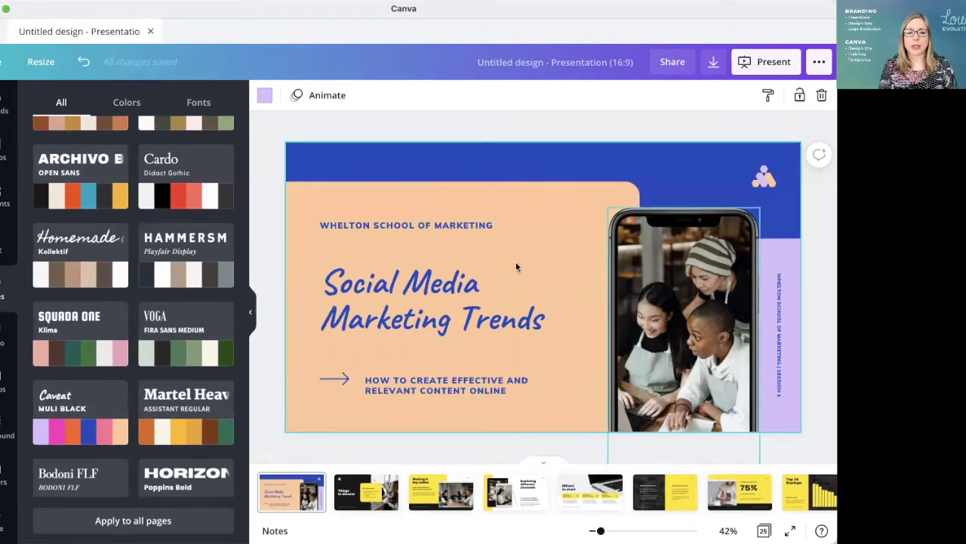
left_click(84, 64)
left_click(110, 61)
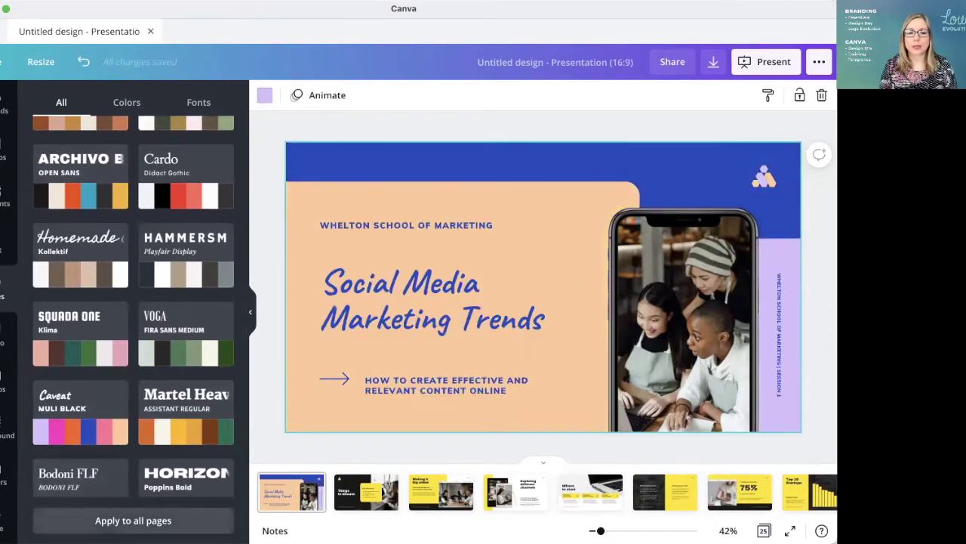
left_click(132, 520)
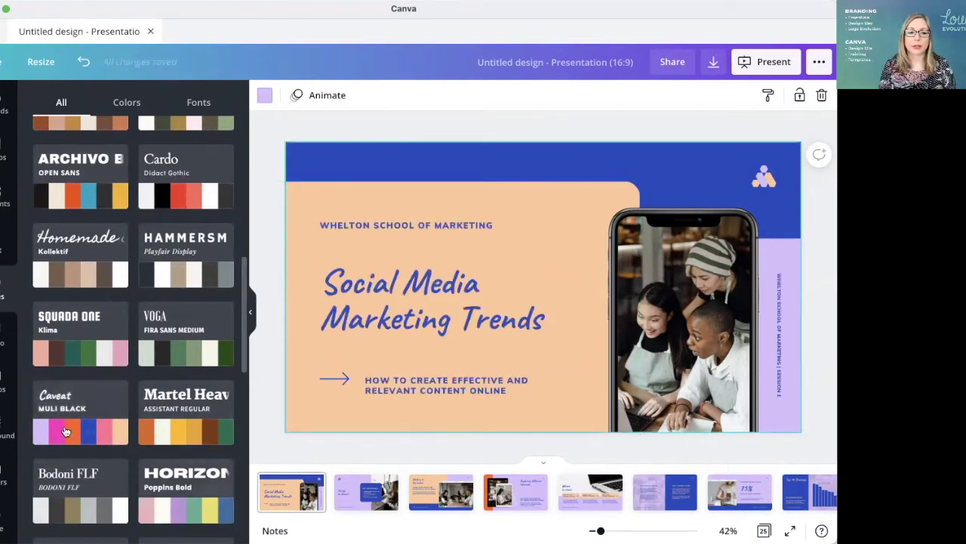
Apply the Brand Kit font combination to the title slide: Montserrat Extra-Bold heading, script supporting text
scroll(91, 428, "down", 2)
scroll(90, 428, "down", 3)
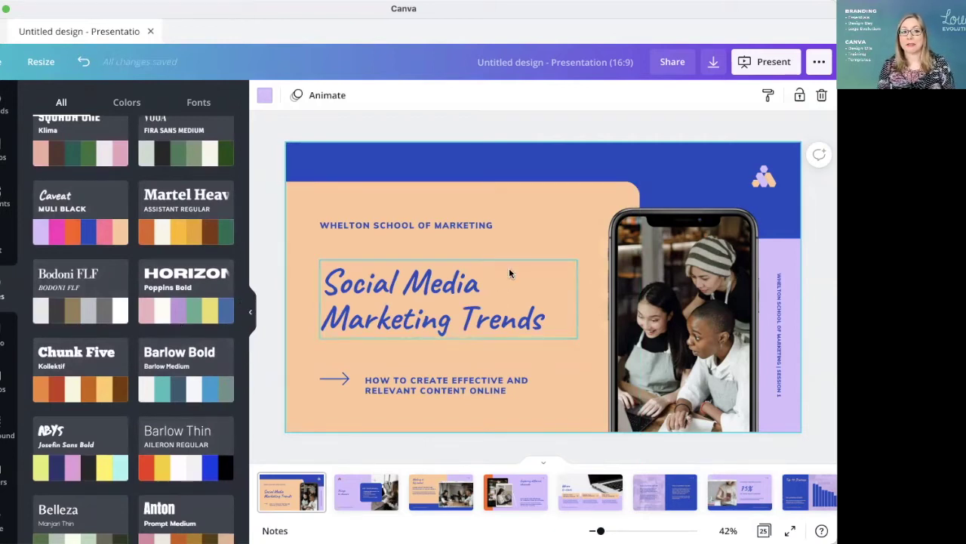
scroll(177, 358, "up", 10)
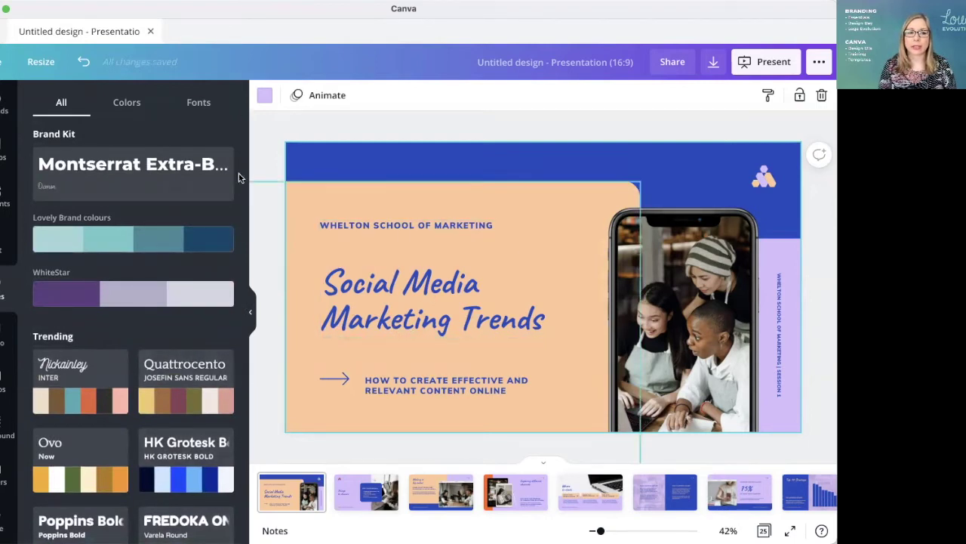
left_click(131, 163)
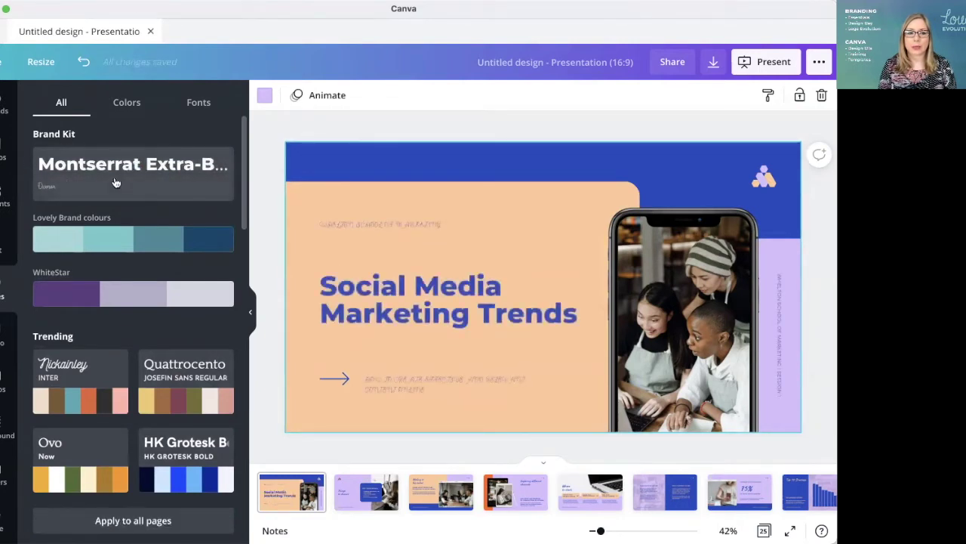
scroll(129, 179, "down", 10)
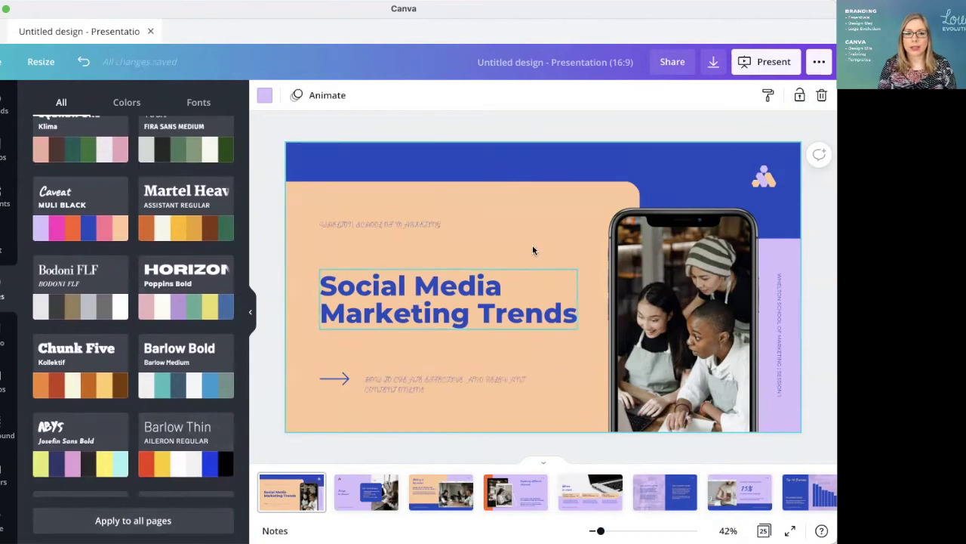
scroll(141, 355, "up", 3)
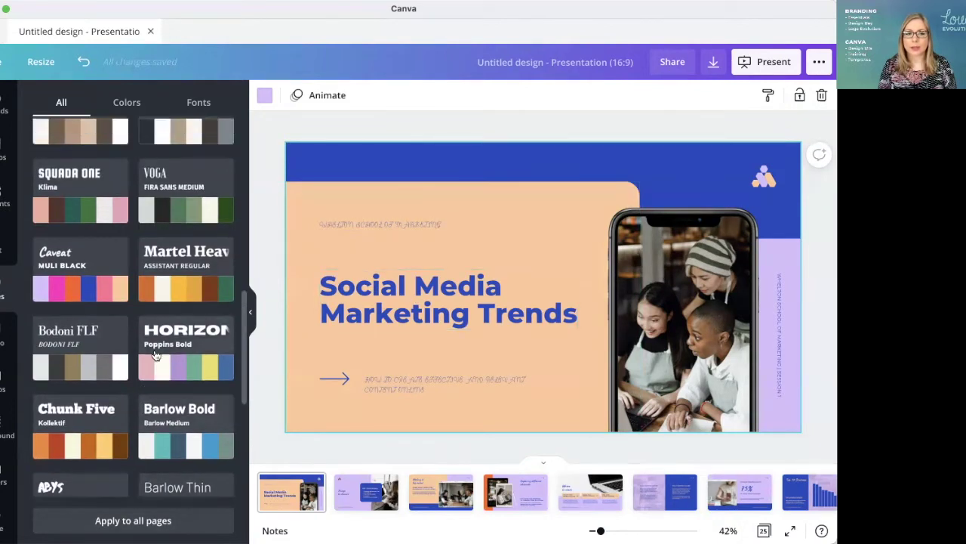
scroll(159, 272, "up", 10)
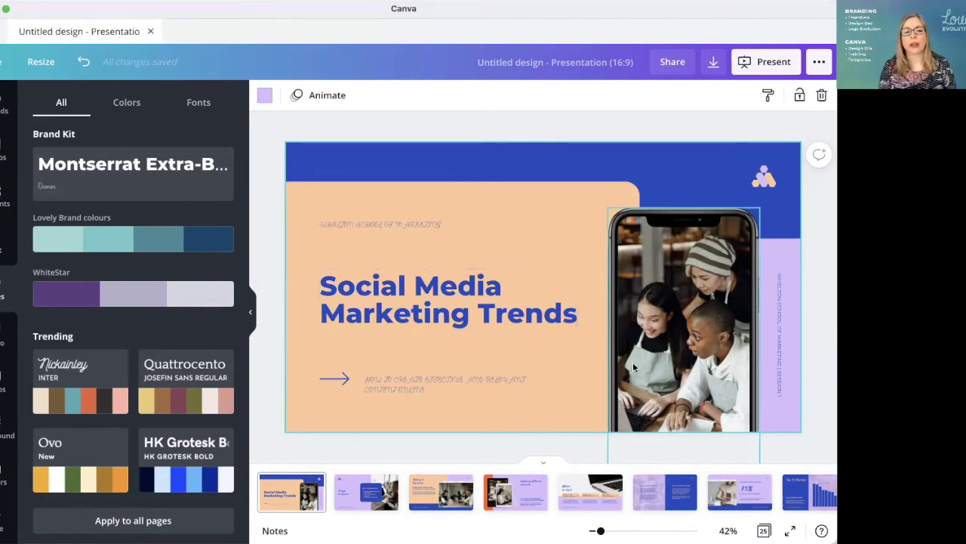
left_click(165, 521)
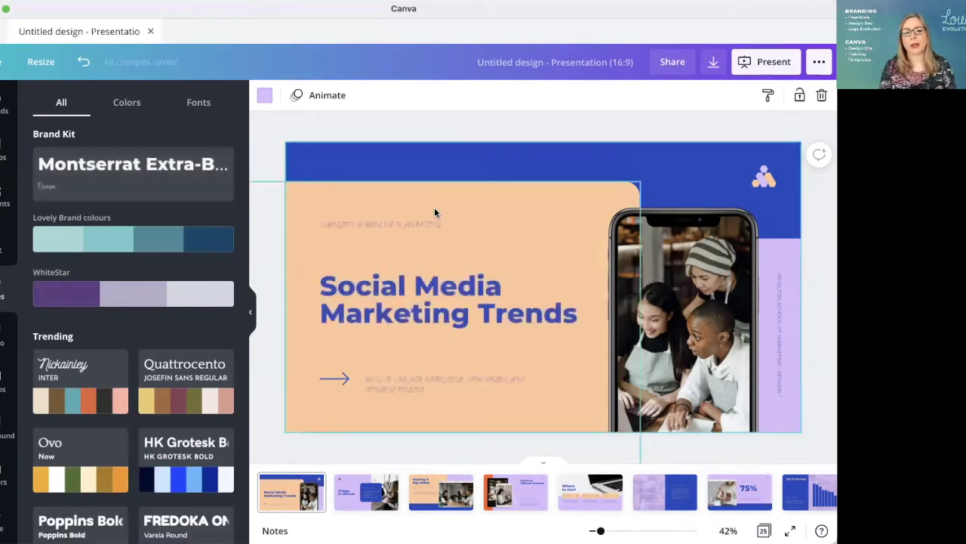
left_click(369, 224)
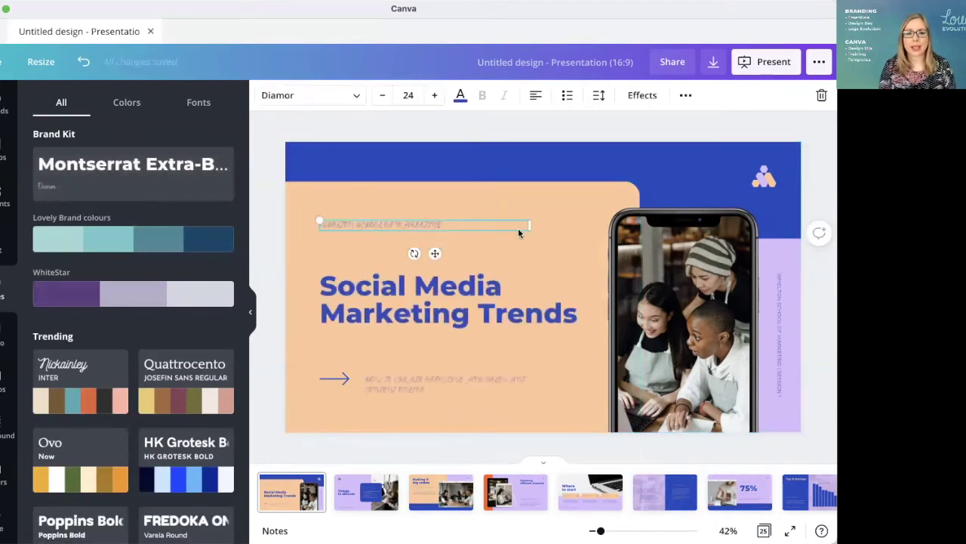
left_click(367, 493)
left_click(441, 493)
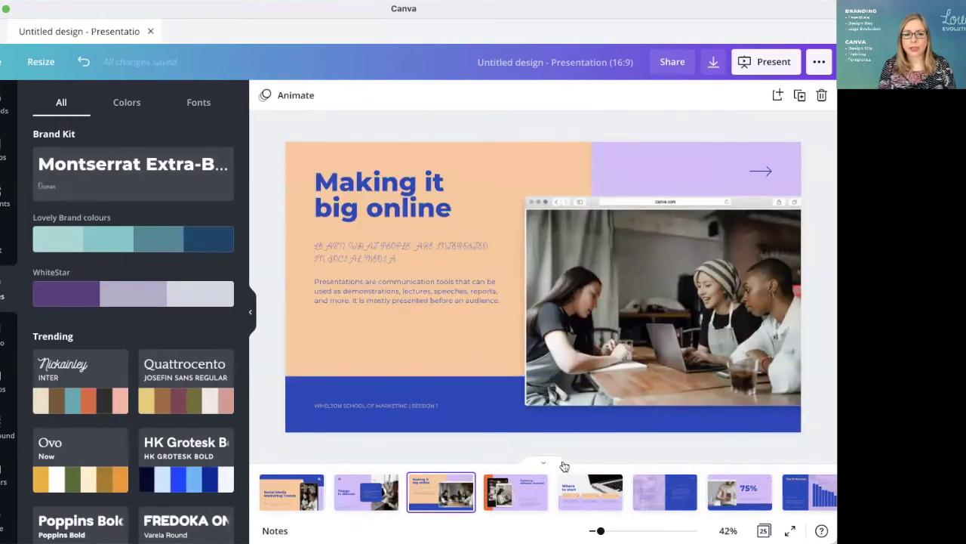
left_click(524, 500)
left_click(598, 498)
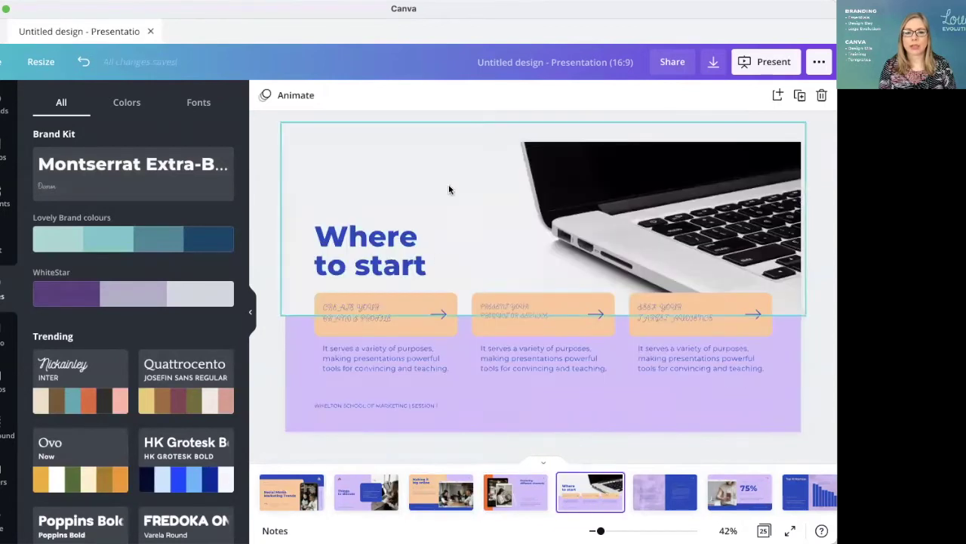
left_click(279, 487)
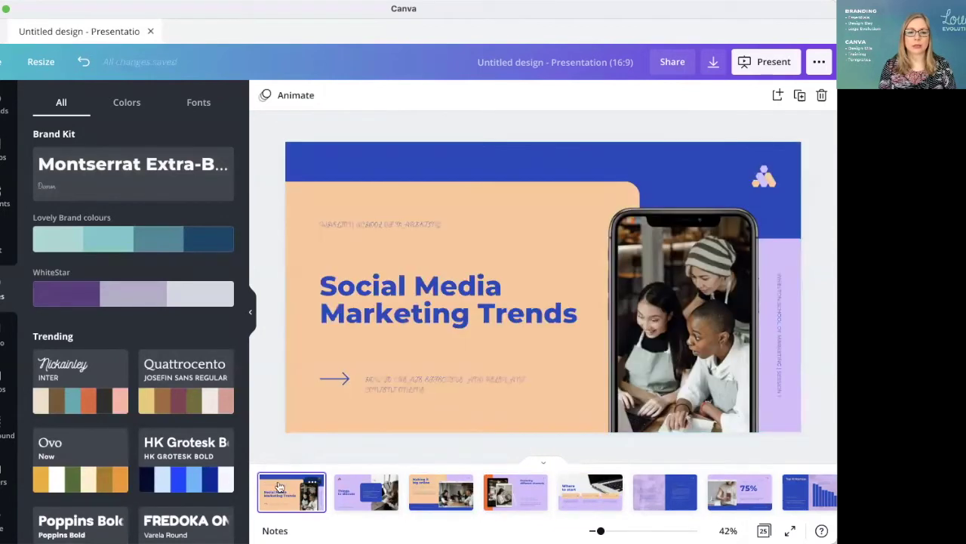
Recolour all slides with the Lovely Brand colours palette and review the recoloured slides
left_click(129, 237)
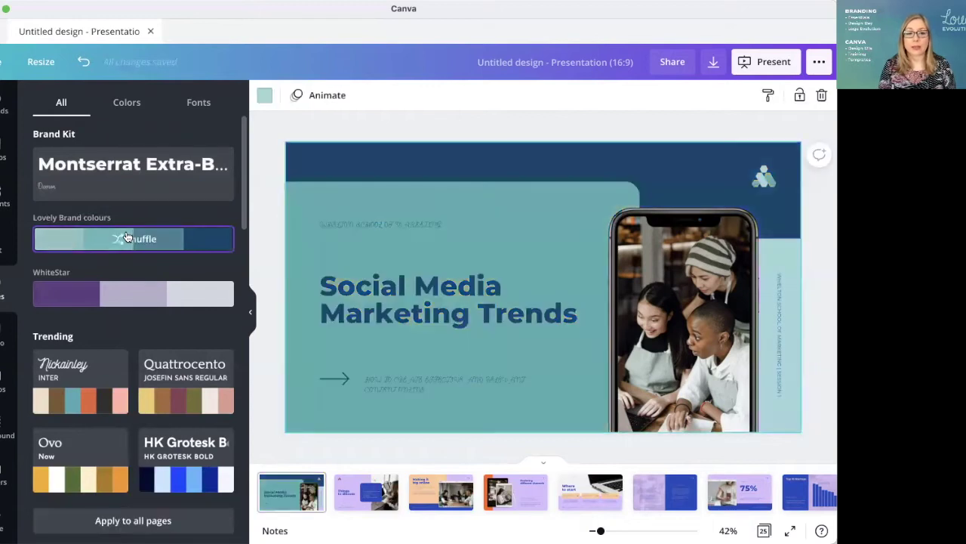
left_click(158, 521)
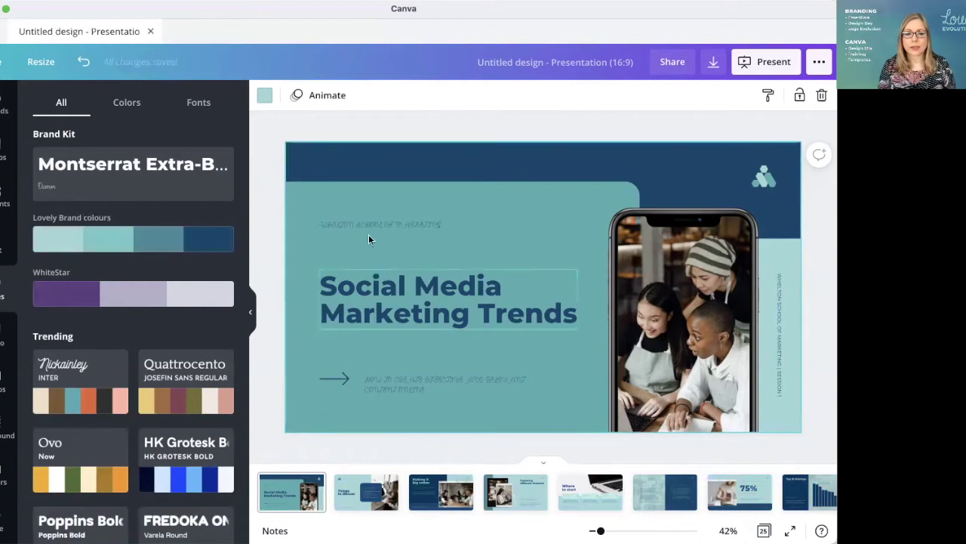
left_click(365, 495)
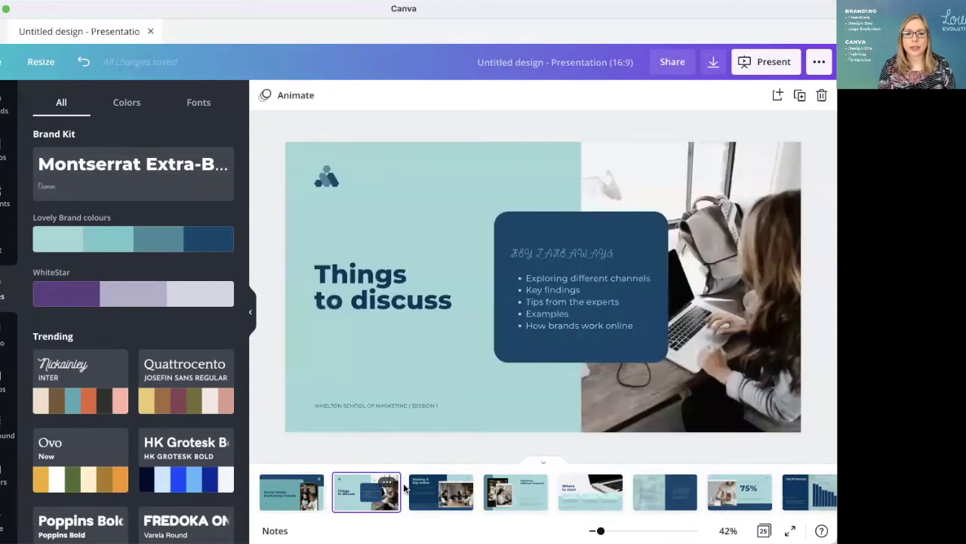
left_click(452, 499)
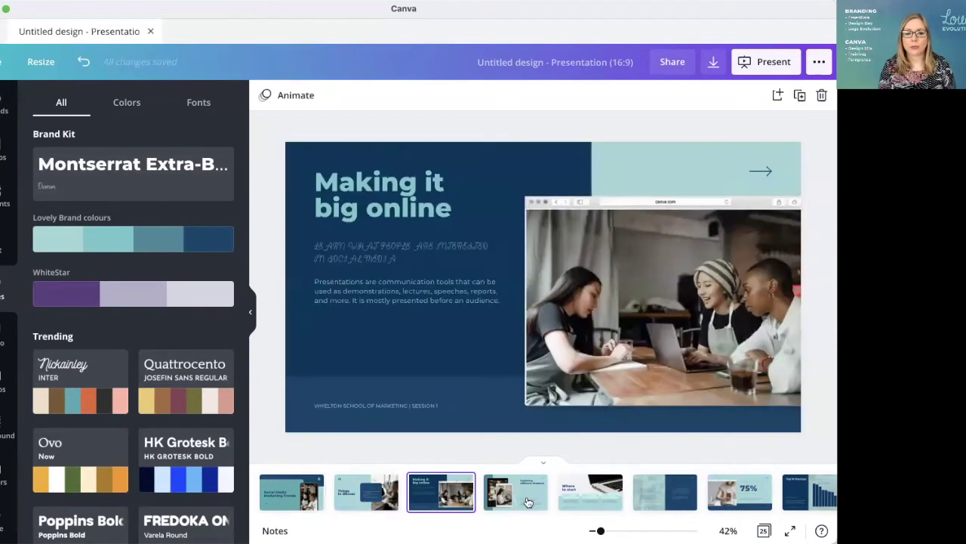
left_click(528, 502)
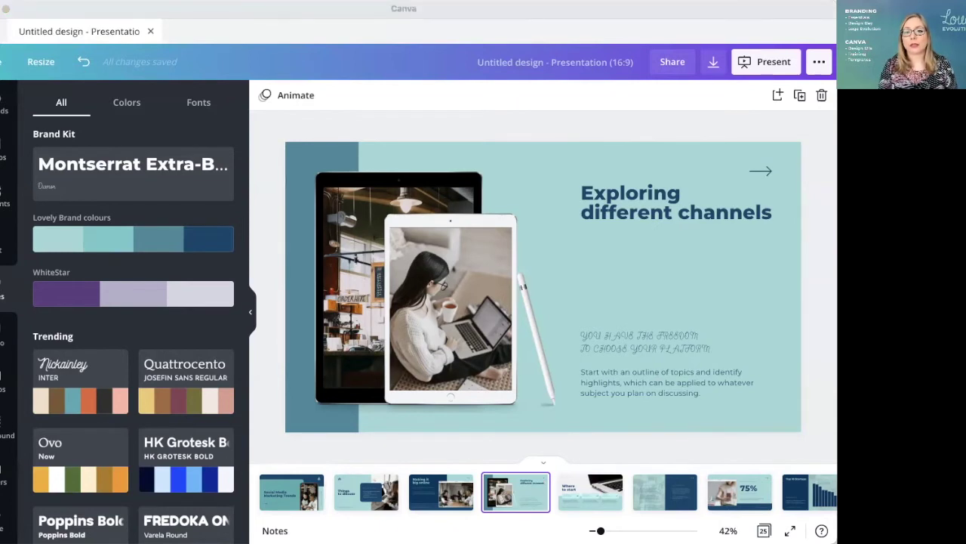
left_click(369, 63)
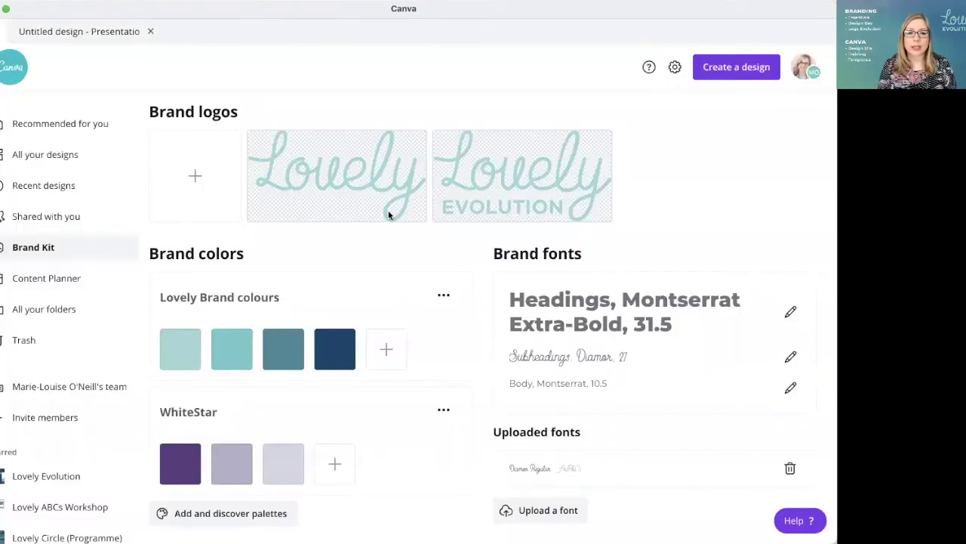
Open the Lovely Stories story design from the Lovely Posts & Stories folder in All your designs
left_click(26, 160)
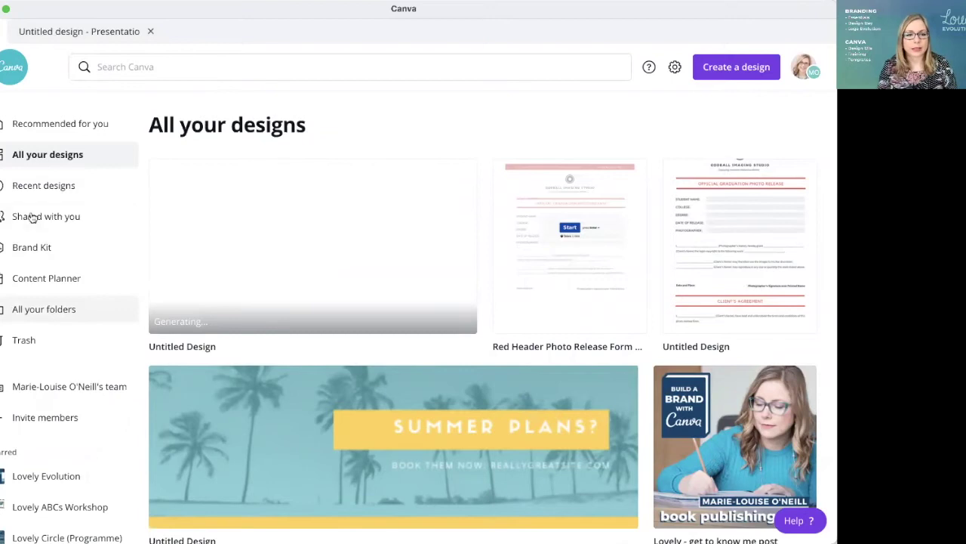
scroll(52, 433, "down", 1)
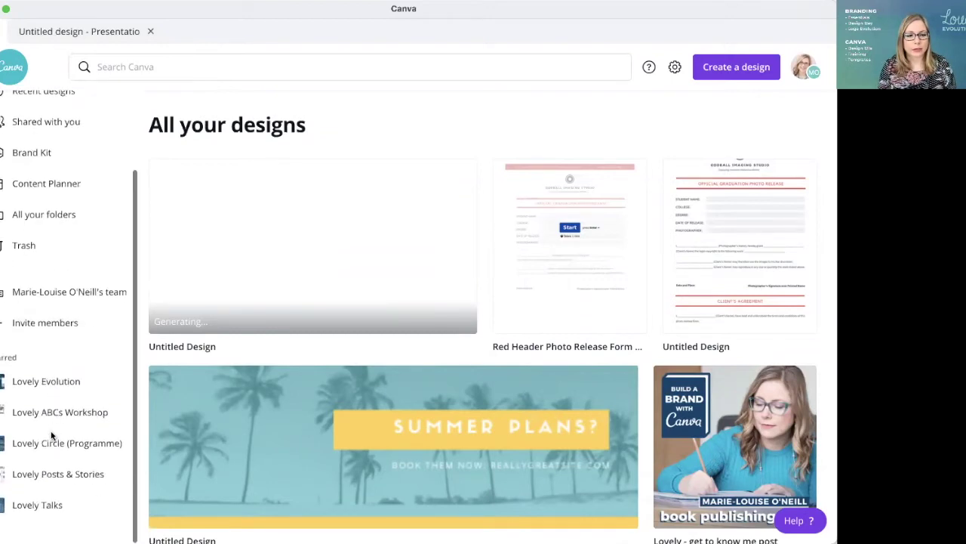
left_click(52, 475)
scroll(634, 371, "down", 5)
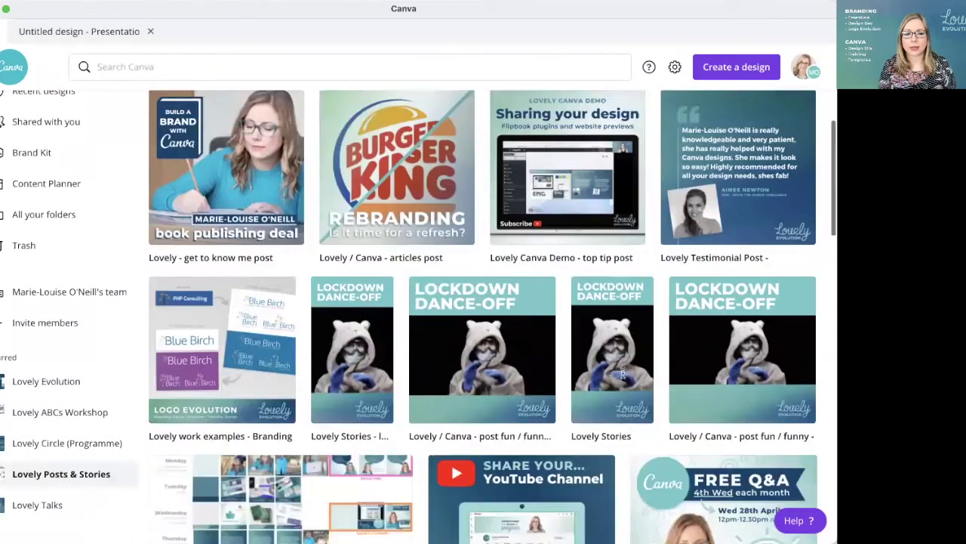
scroll(622, 375, "up", 5)
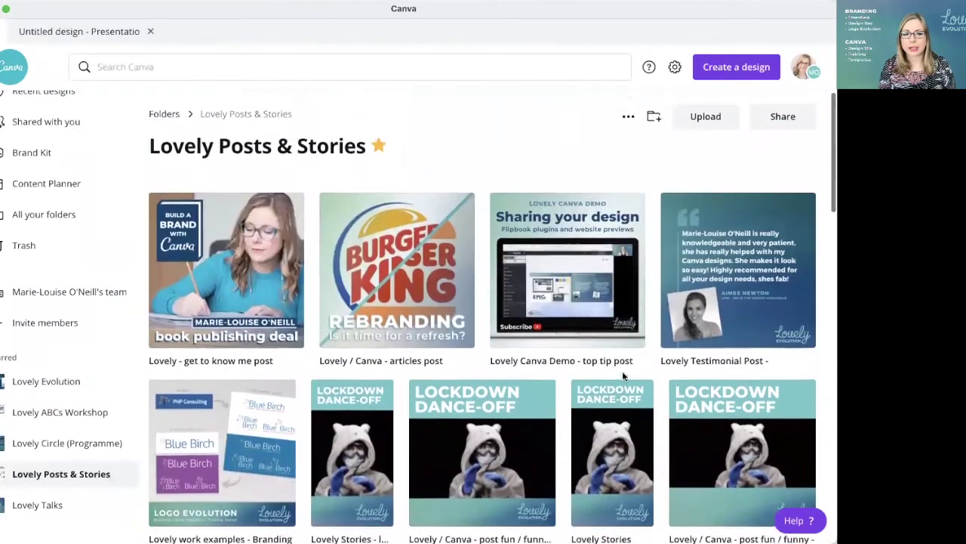
scroll(622, 371, "down", 3)
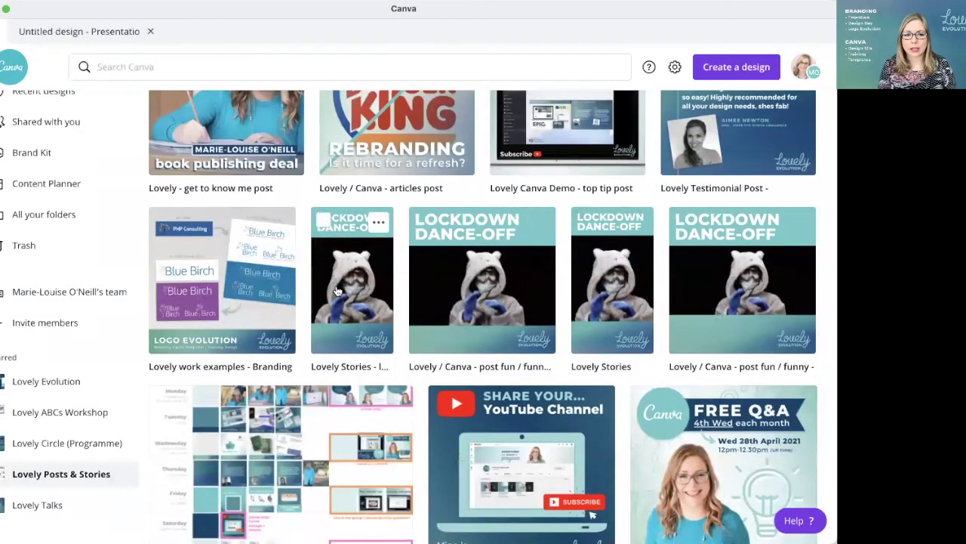
left_click(364, 305)
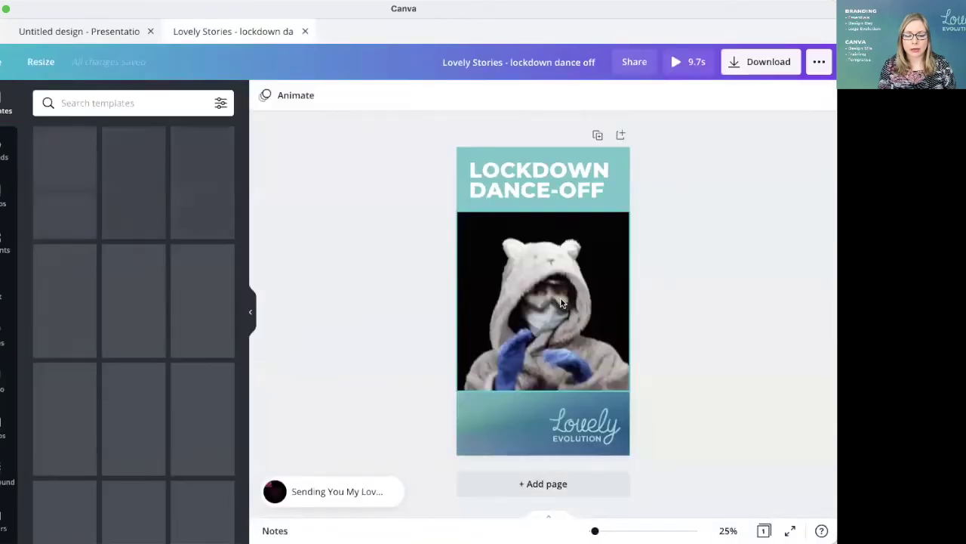
left_click(305, 32)
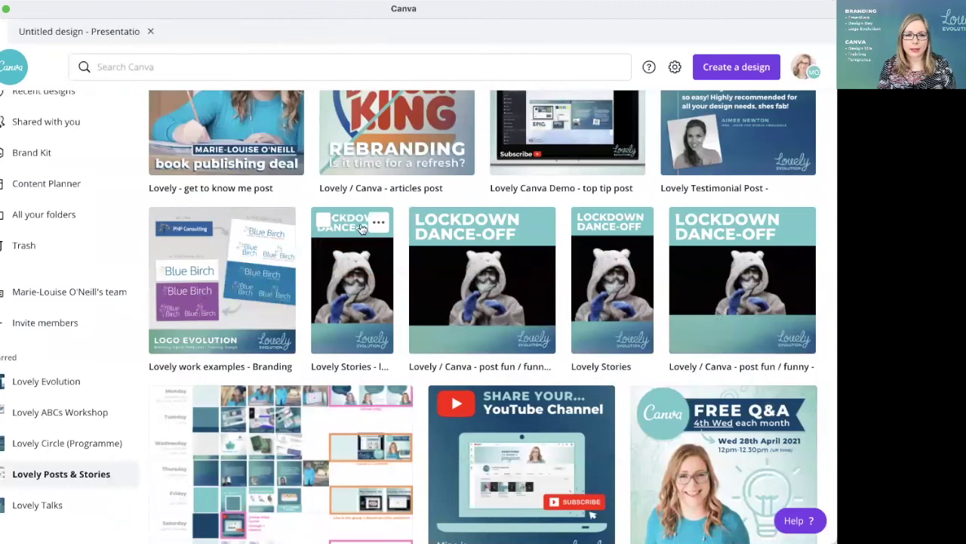
scroll(541, 219, "down", 2)
left_click(626, 190)
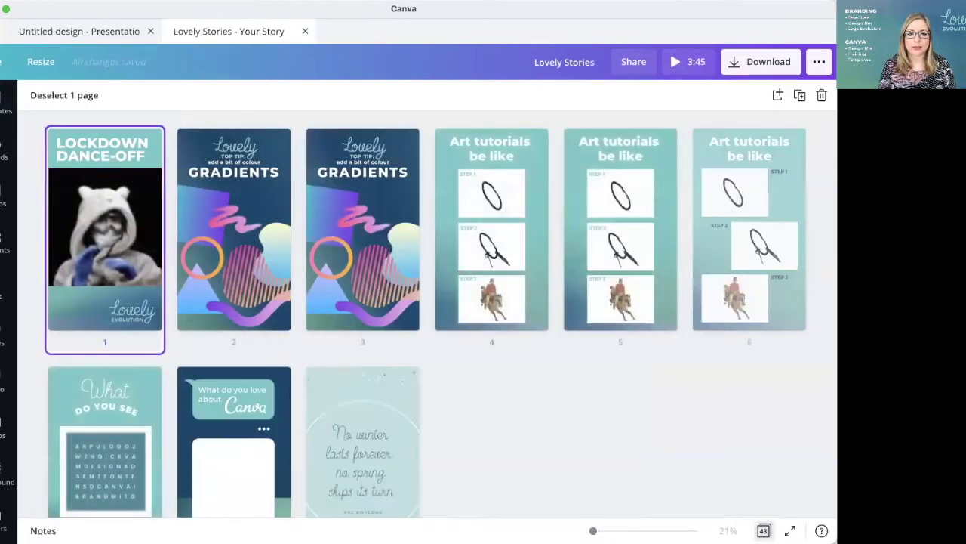
Browse the Lovely Stories pages in grid view and bring up the File menu
scroll(512, 203, "down", 5)
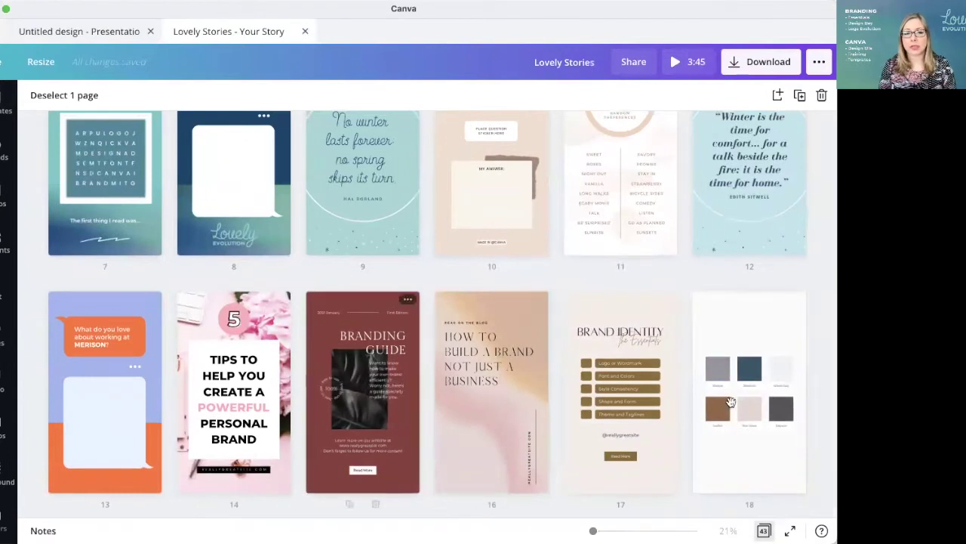
mouse_move(679, 449)
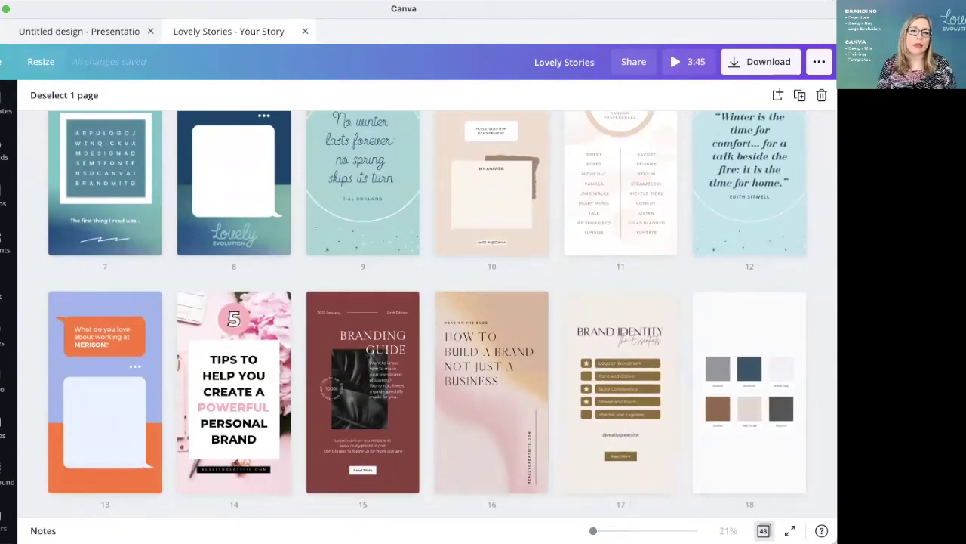
left_click(5, 61)
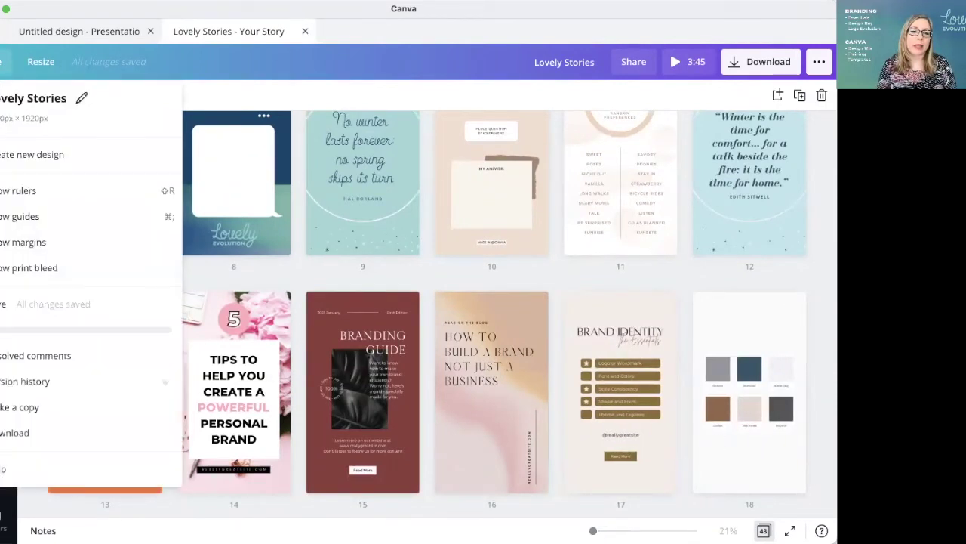
Make a copy of Lovely Stories and add a blank page 11 after the Hello! page
left_click(9, 408)
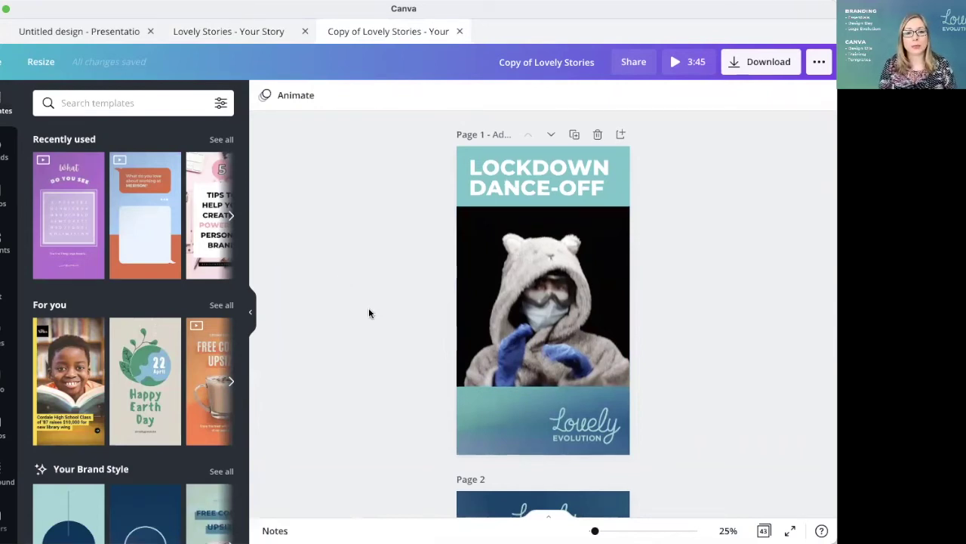
scroll(369, 309, "down", 5)
scroll(369, 313, "down", 10)
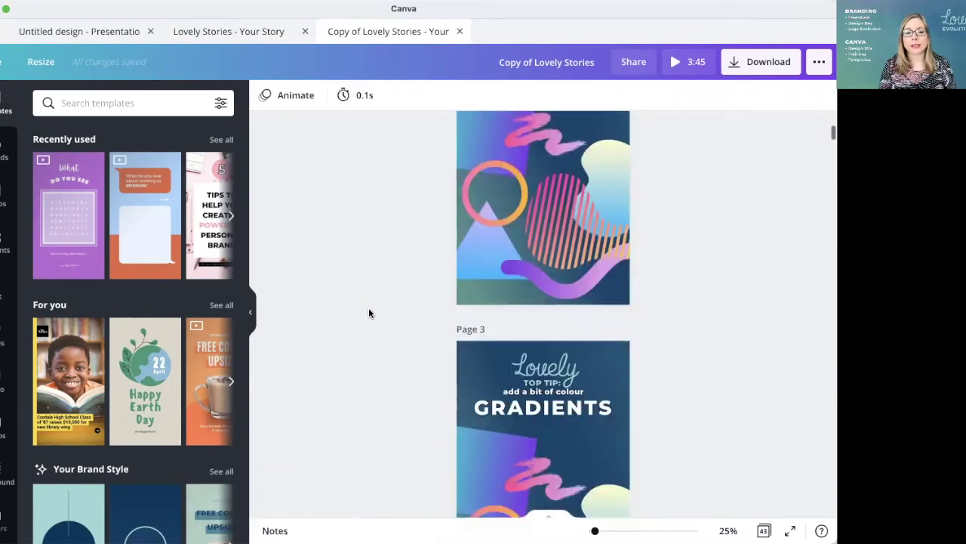
scroll(370, 315, "down", 10)
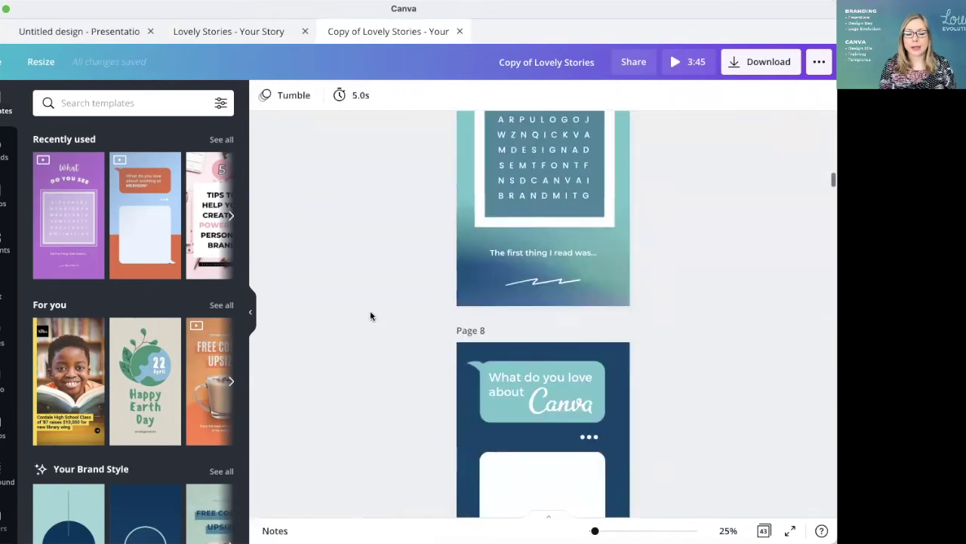
scroll(370, 316, "down", 4)
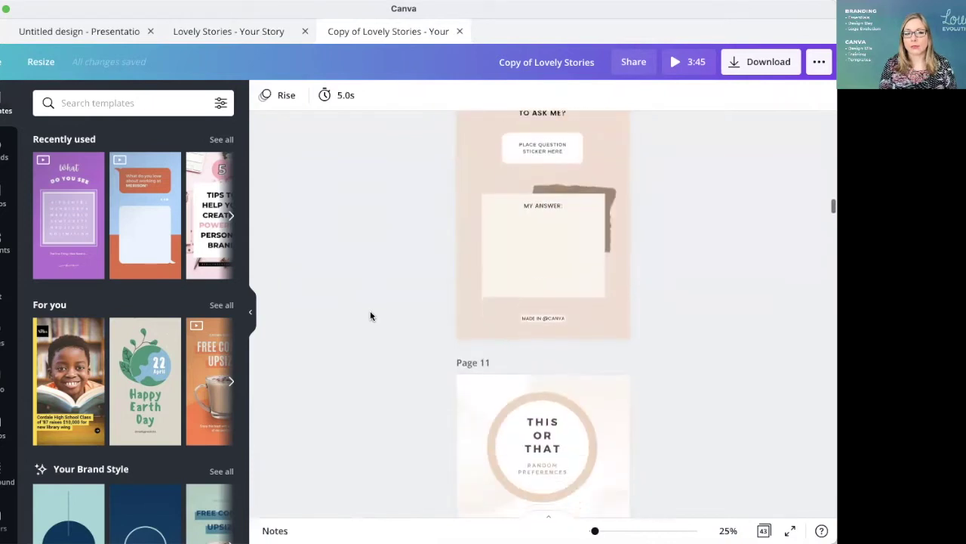
scroll(370, 315, "up", 2)
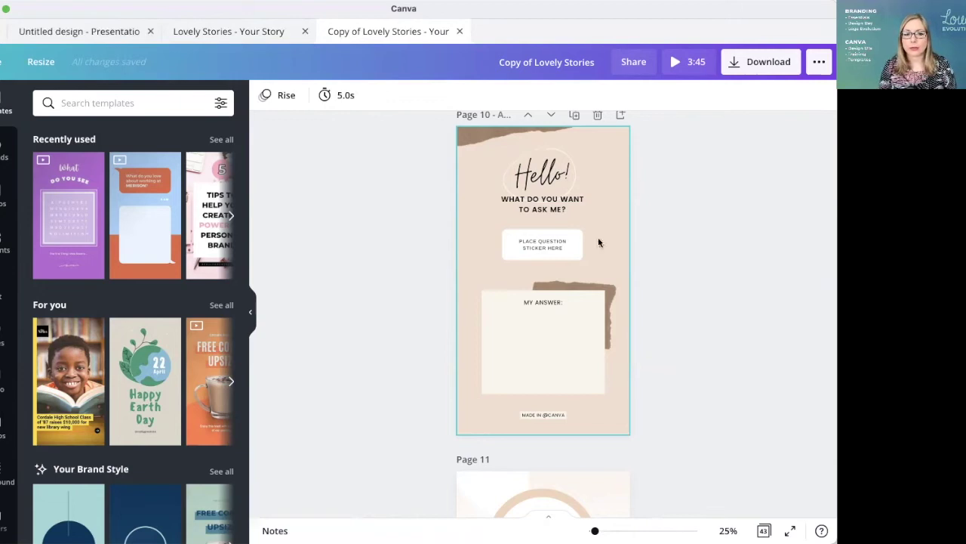
scroll(638, 147, "up", 1)
left_click(621, 133)
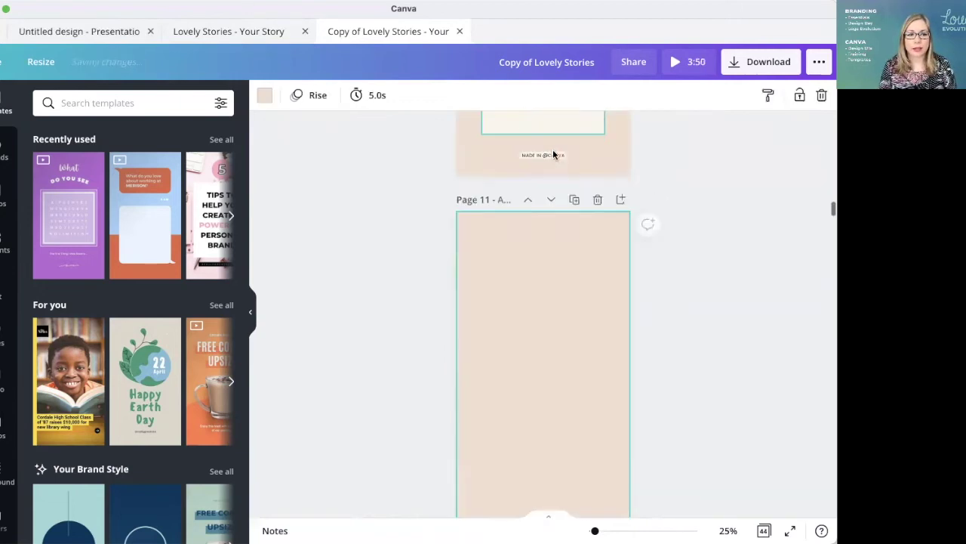
Fill the new page 11 with the Happy Earth Day template
left_click(150, 387)
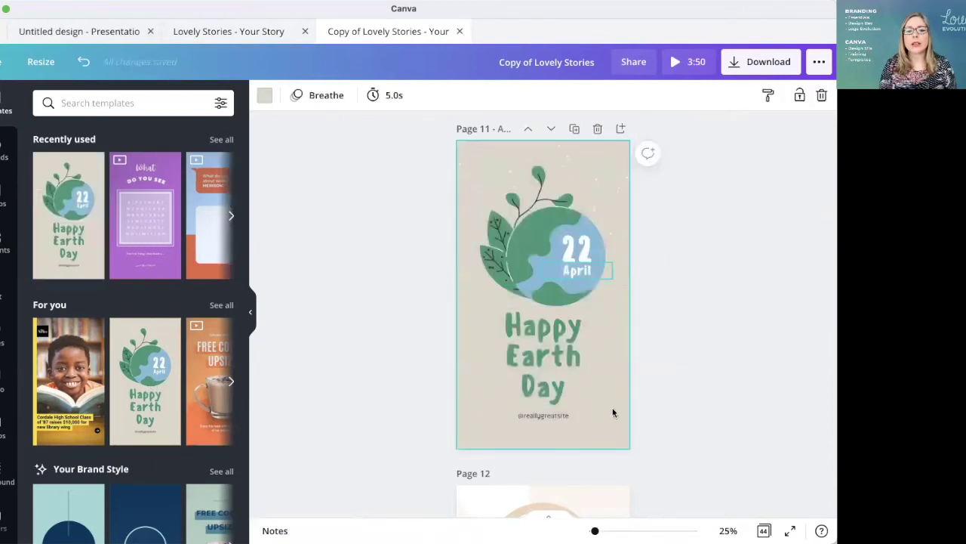
scroll(458, 390, "up", 2)
scroll(458, 389, "up", 2)
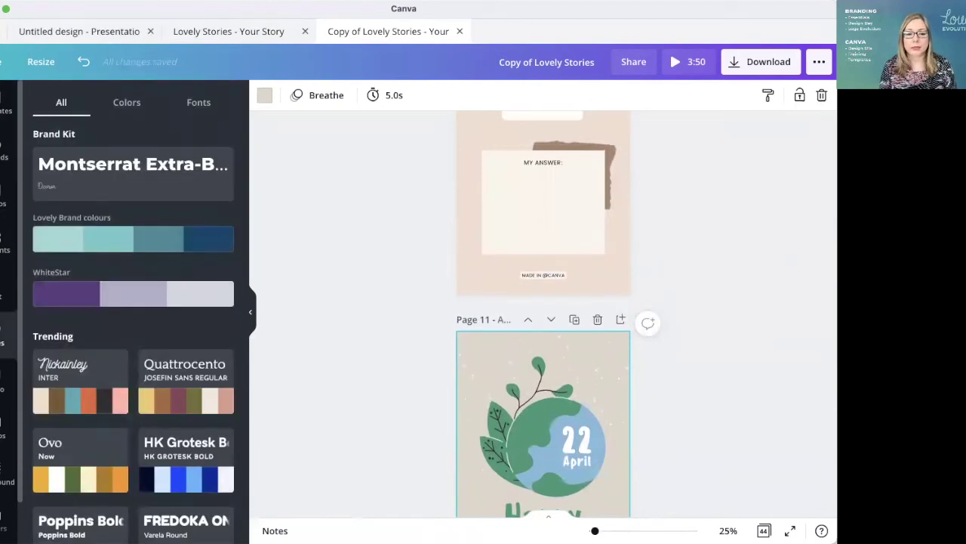
Recolour page 11 with Lovely Brand colours, shuffling until it turns dark navy
left_click(74, 238)
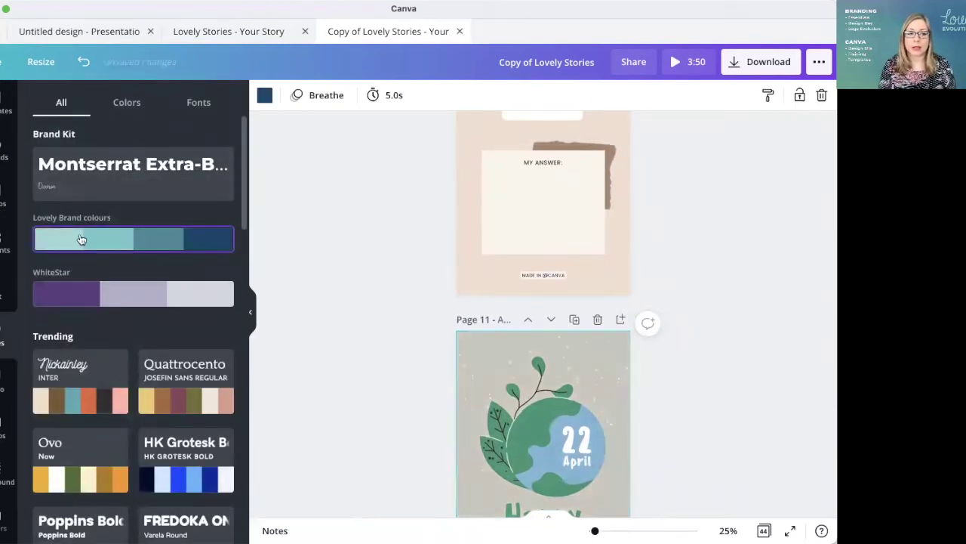
scroll(508, 444, "down", 4)
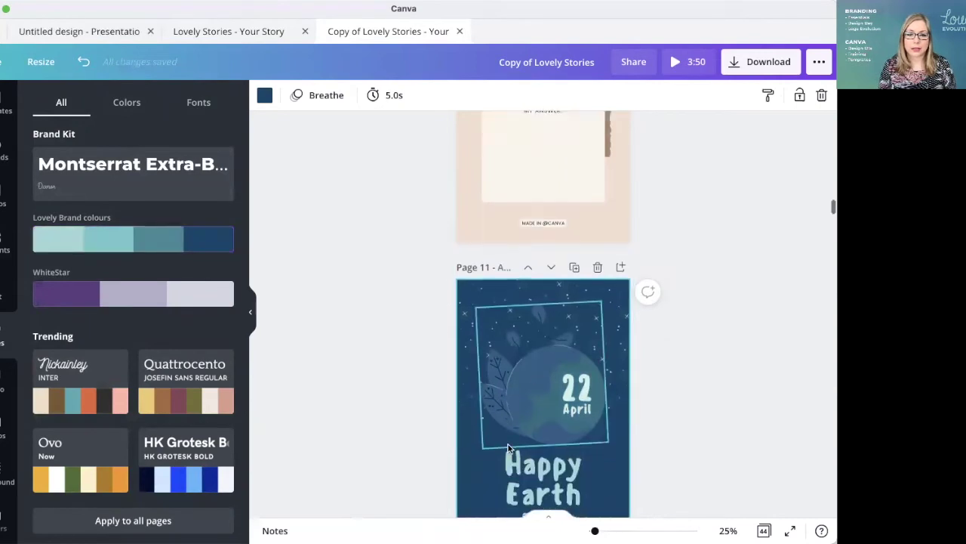
scroll(508, 444, "down", 1)
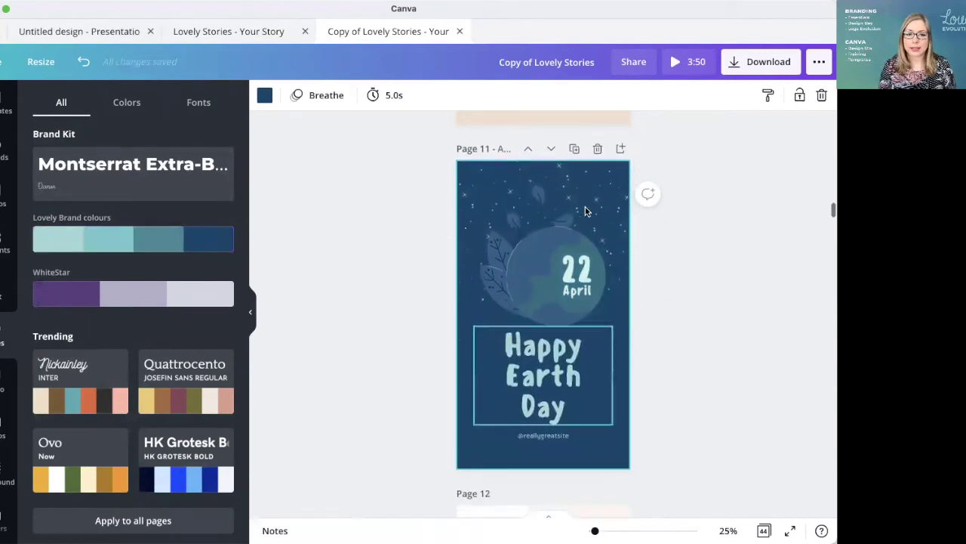
left_click(82, 62)
left_click(114, 58)
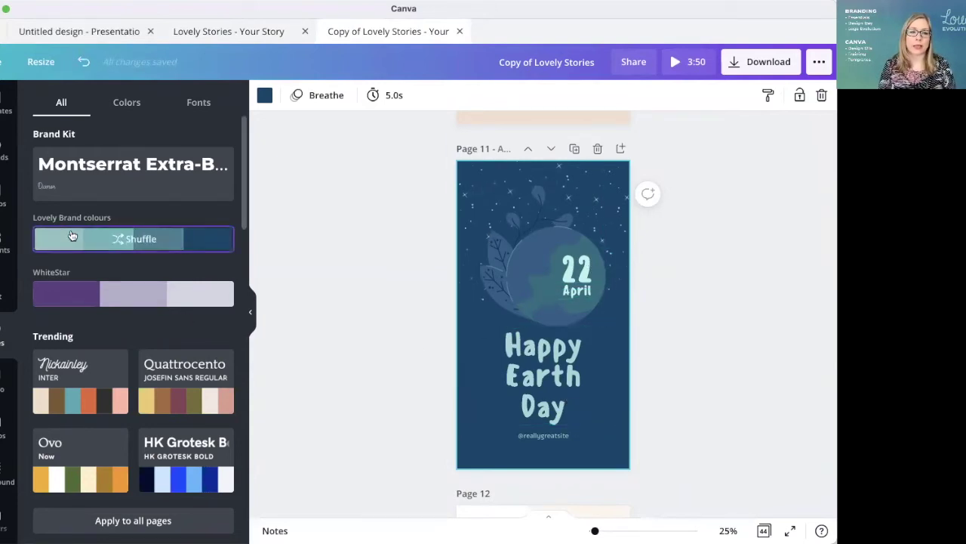
left_click(117, 239)
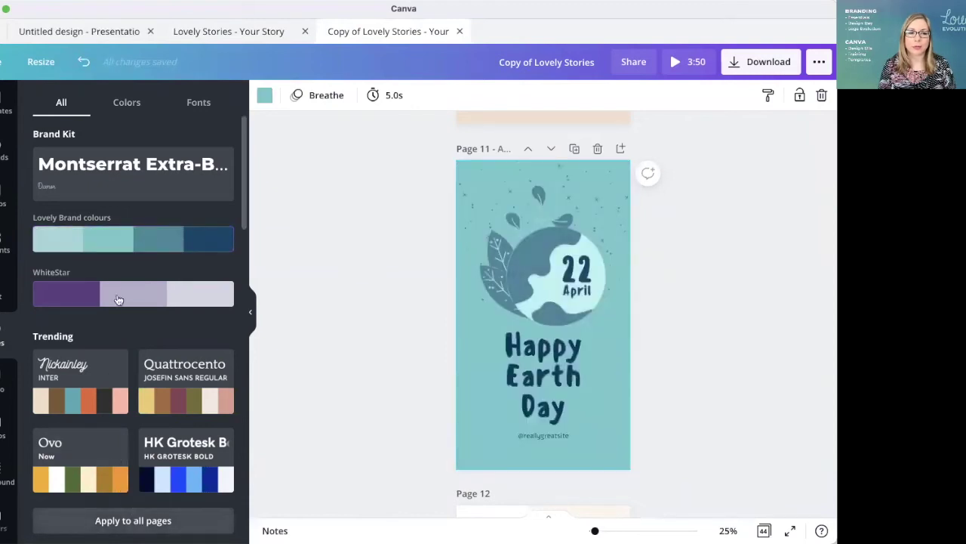
mouse_move(123, 237)
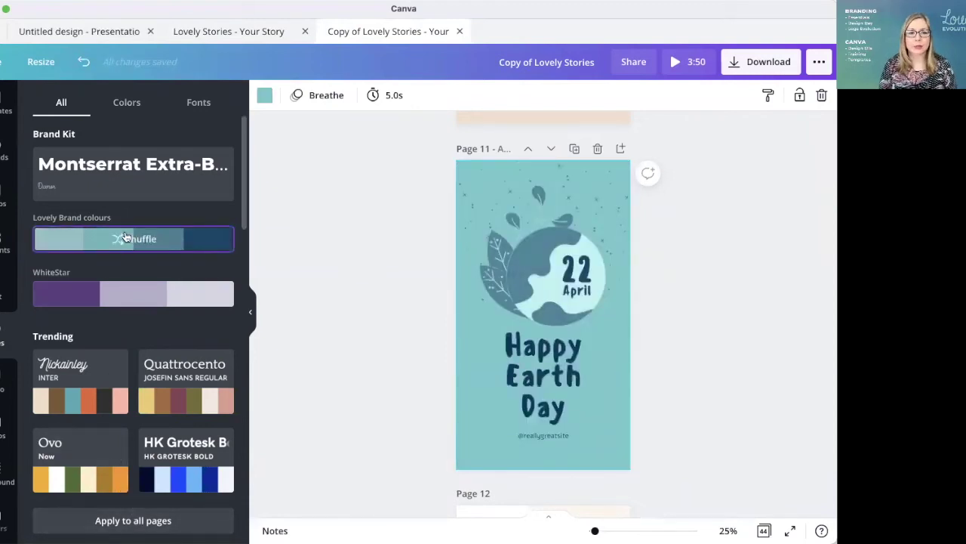
left_click(137, 238)
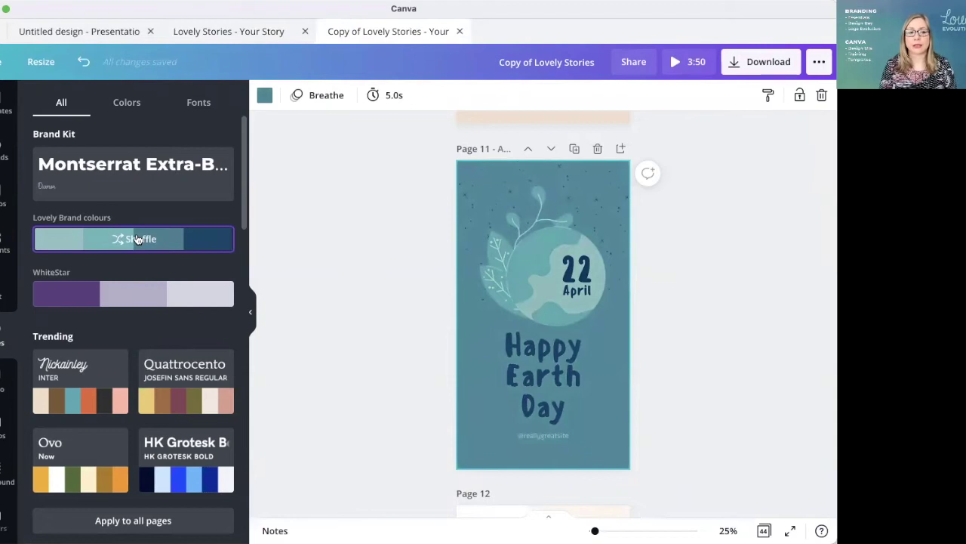
left_click(137, 238)
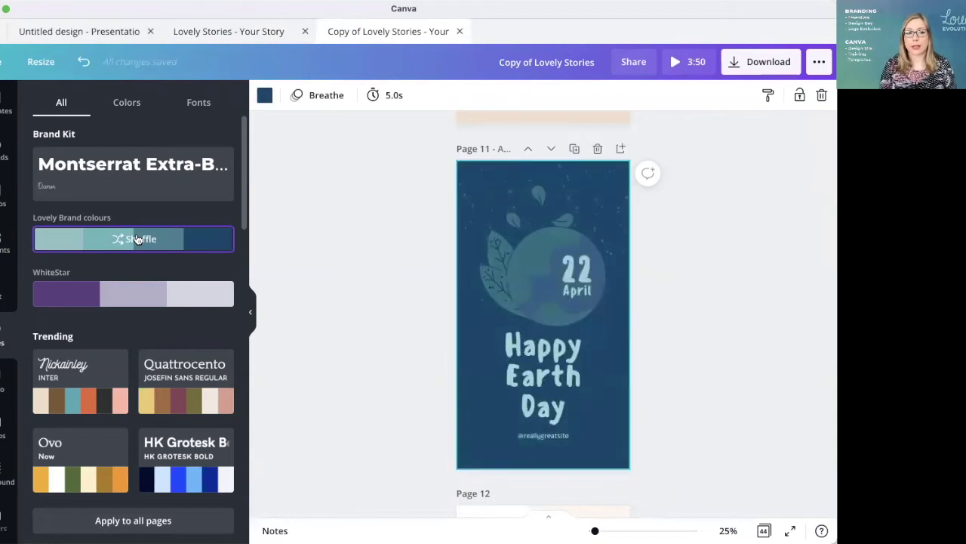
left_click(101, 31)
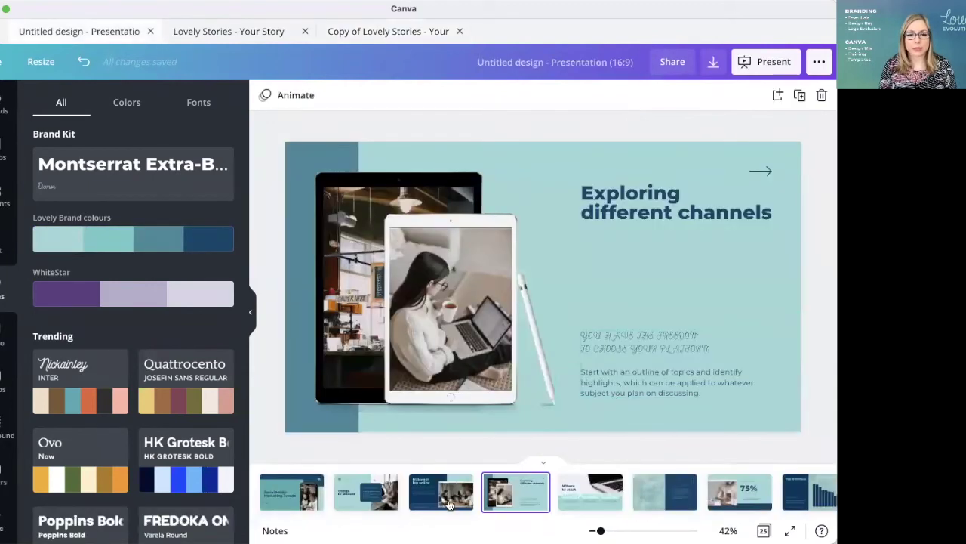
Recolour the opening Social Media Marketing Trends slide in Lovely Brand teal and navy
left_click(292, 497)
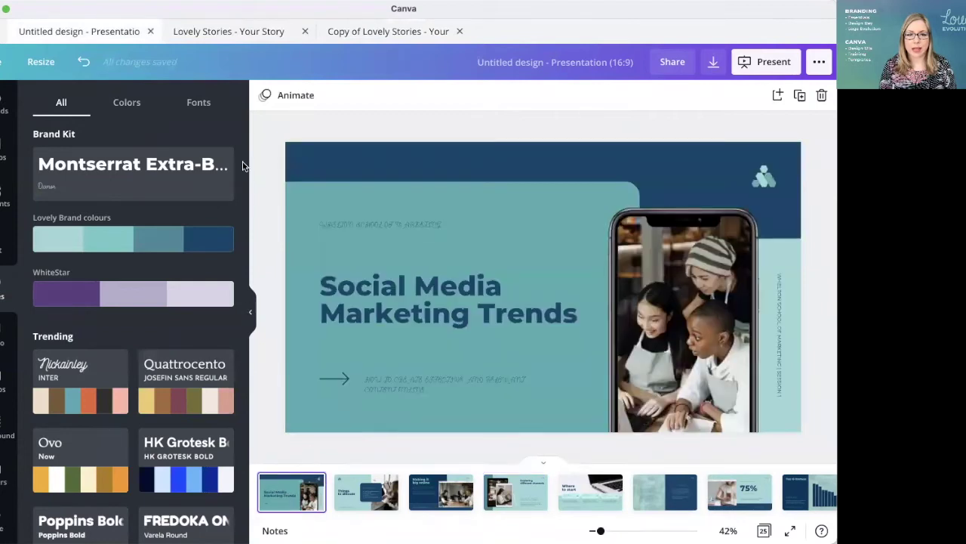
left_click(122, 240)
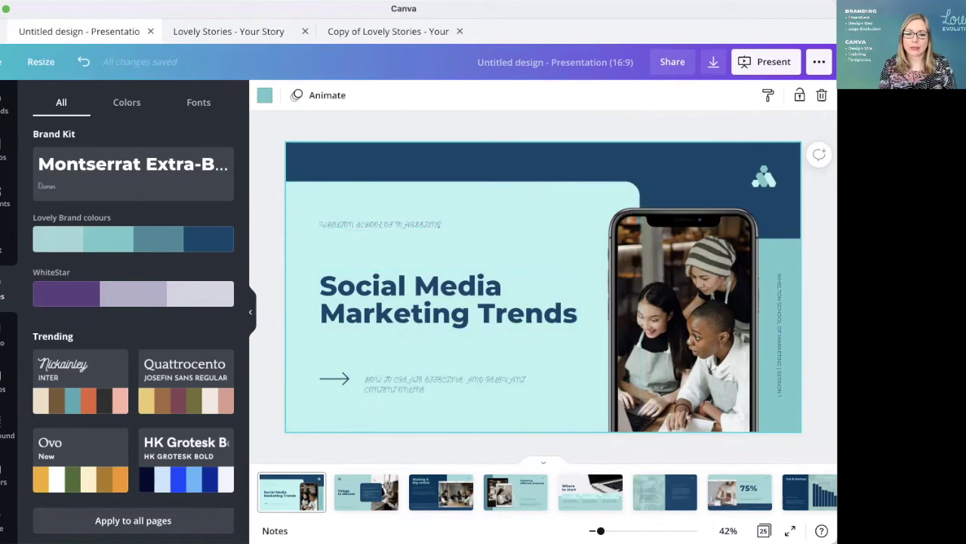
scroll(547, 283, "up", 10)
scroll(548, 283, "down", 3)
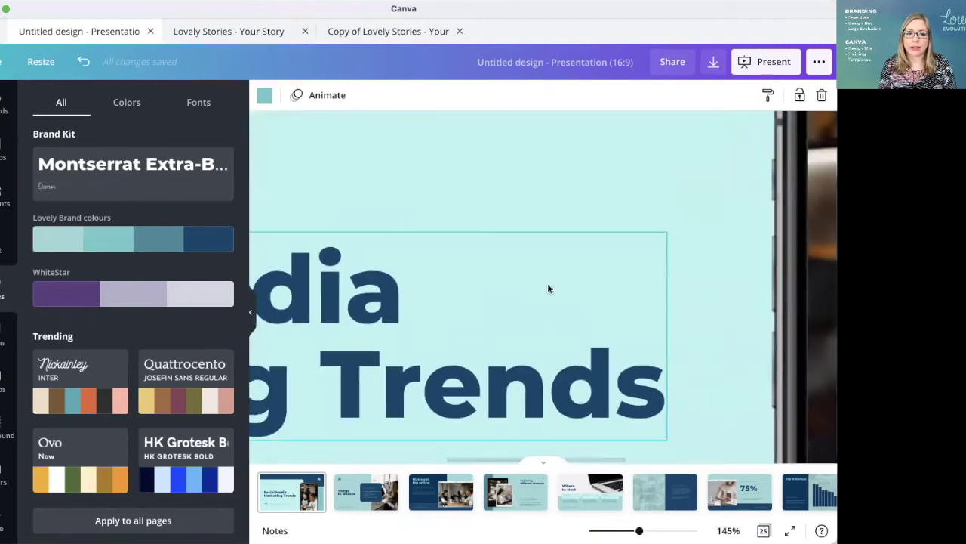
scroll(547, 288, "left", 6)
scroll(547, 288, "up", 5)
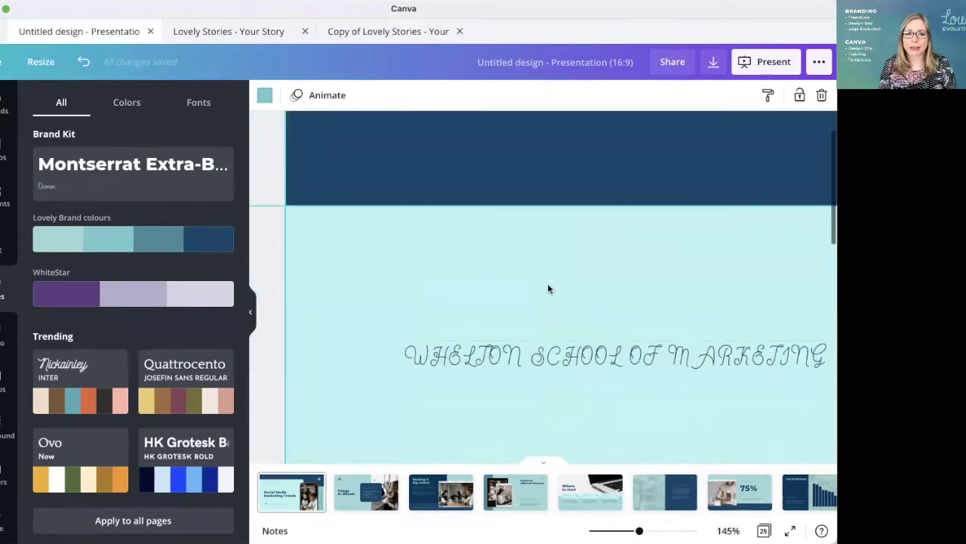
scroll(549, 287, "right", 3)
scroll(453, 286, "down", 3)
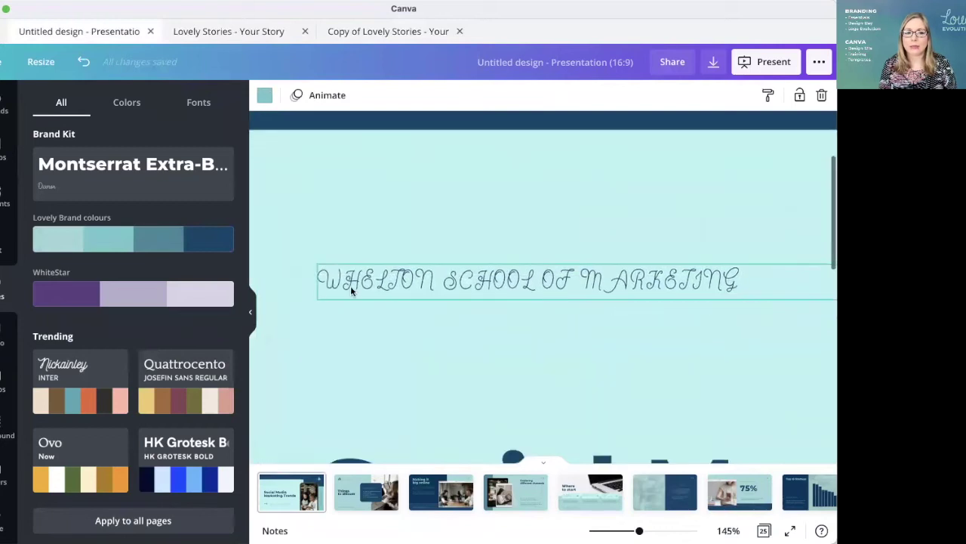
Duplicate the WHELTON SCHOOL OF MARKETING line and move the copy above the original
left_click(250, 312)
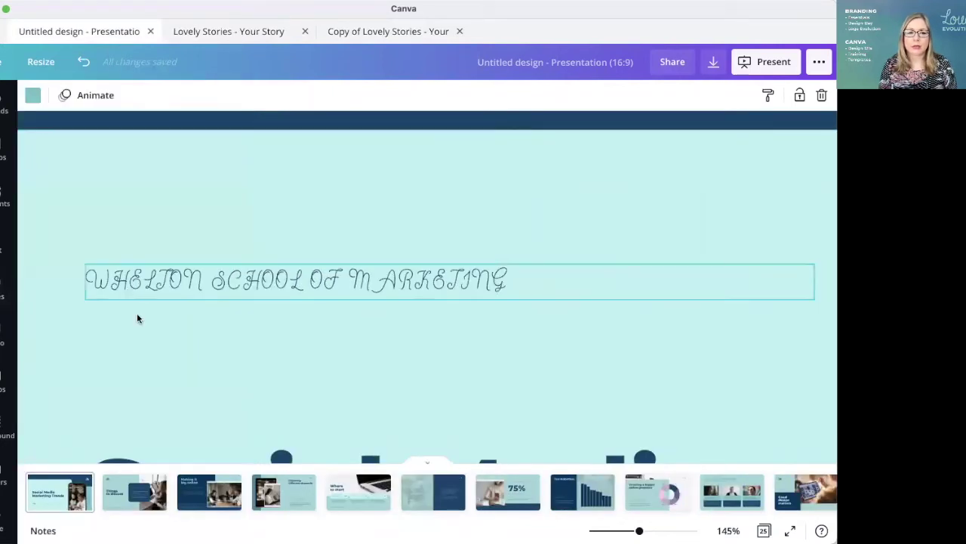
left_click(459, 277)
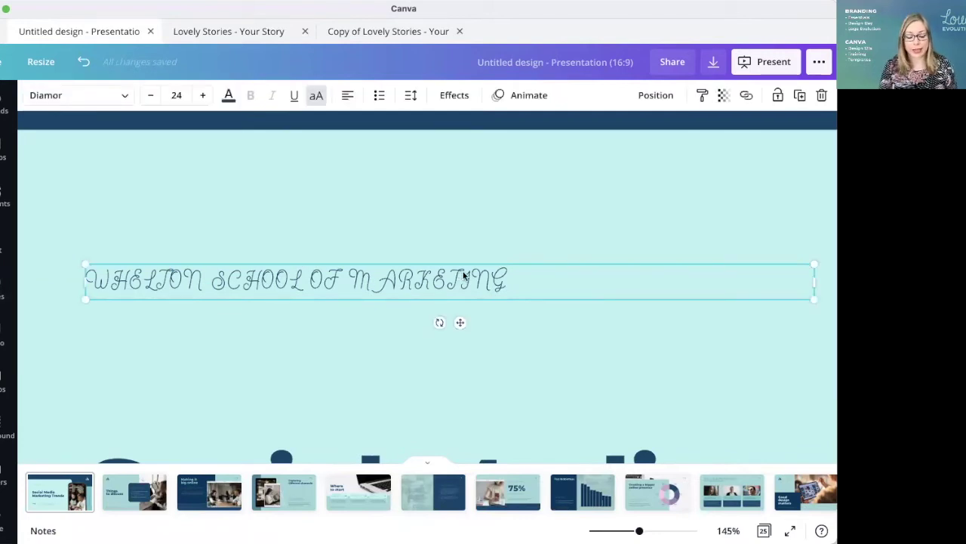
key("ctrl+d")
left_click_drag(459, 277, 403, 216)
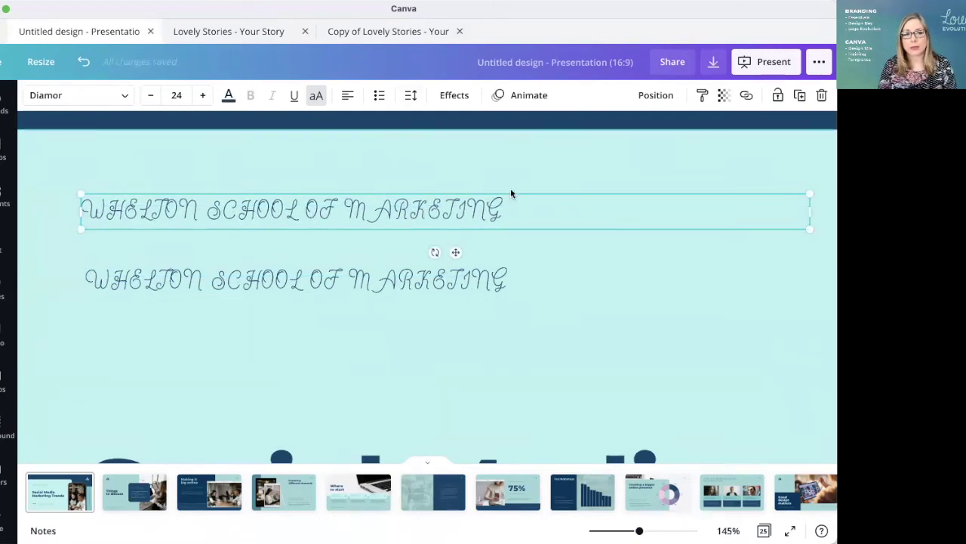
Switch the copy to mixed case, 'Whelton School of Marketing', with letter spacing set to 0
left_click(316, 96)
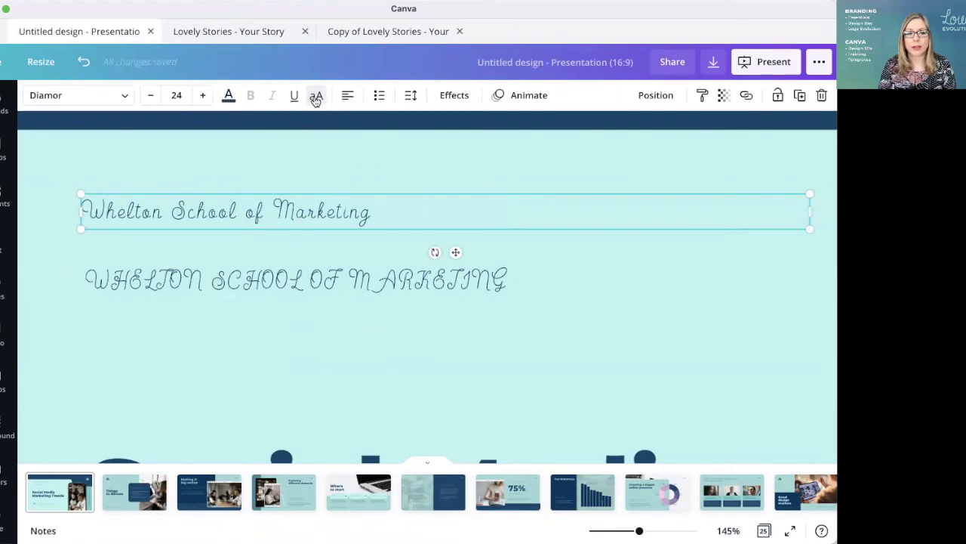
left_click(411, 95)
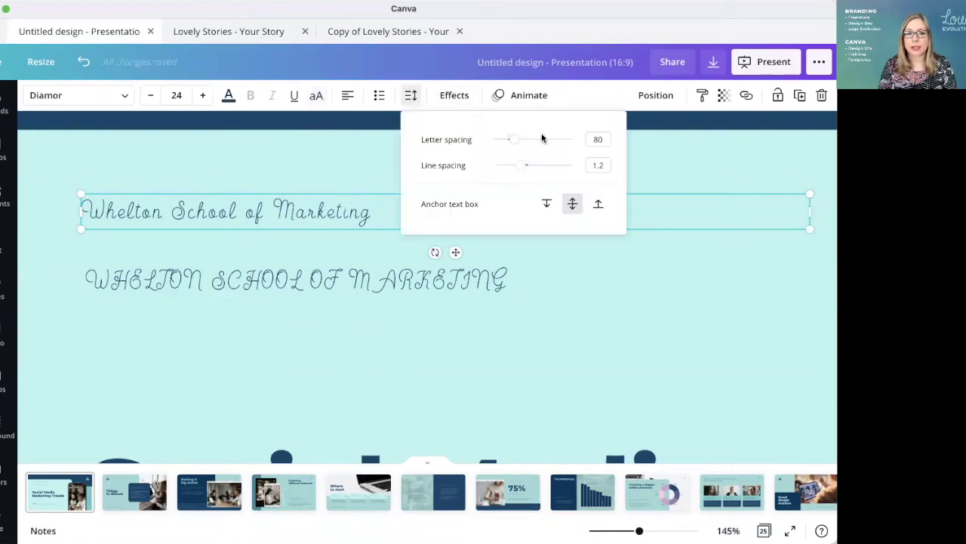
left_click(598, 139)
type("0")
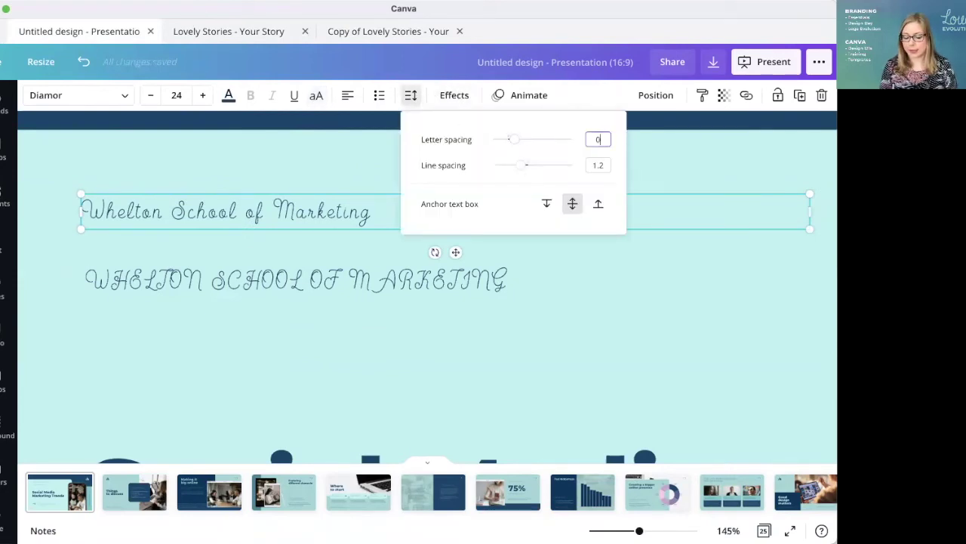
key("Return")
left_click(344, 156)
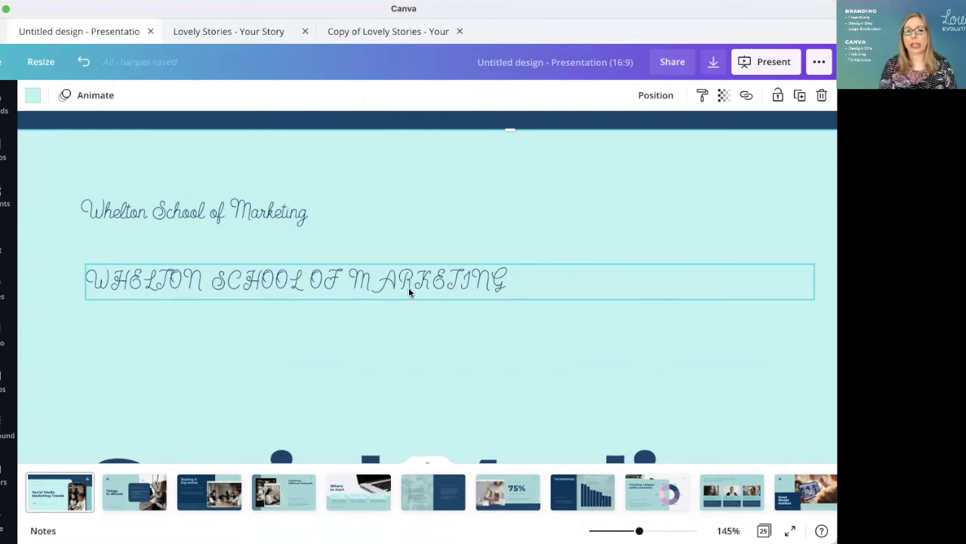
left_click(302, 214)
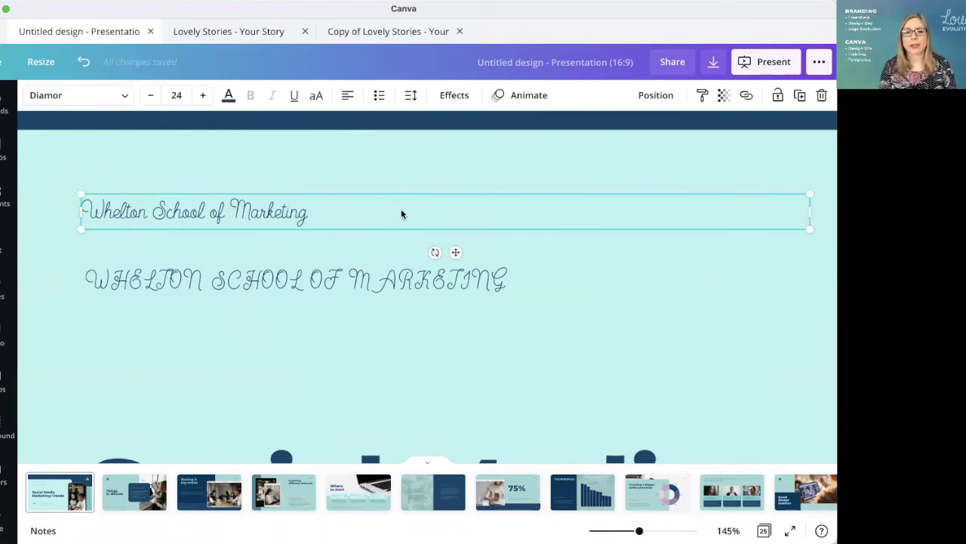
left_click(365, 282)
left_click_drag(366, 282, 343, 339)
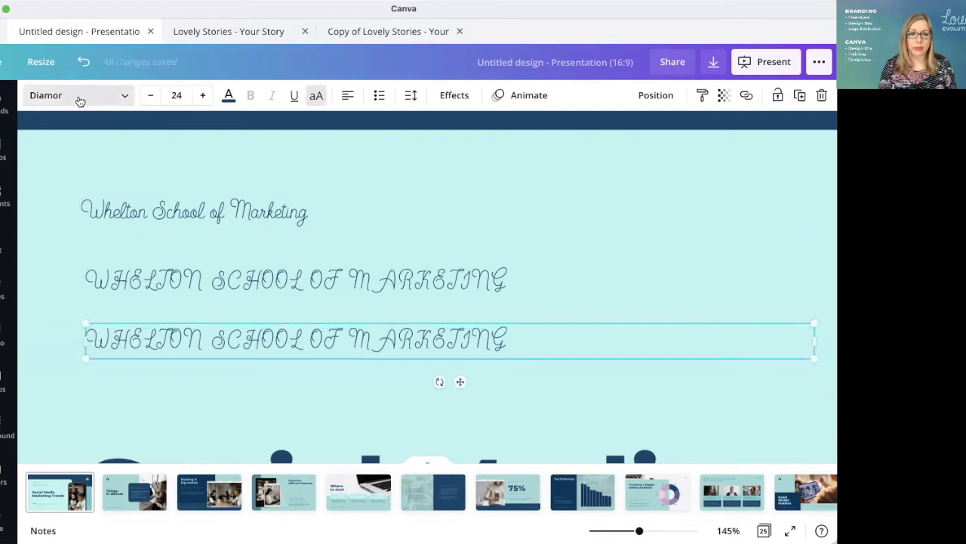
left_click(78, 96)
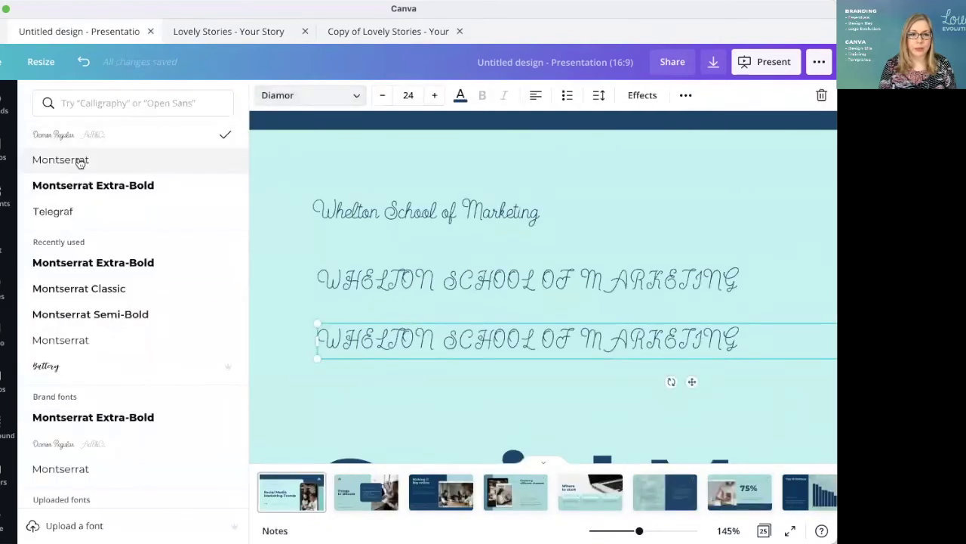
left_click(78, 159)
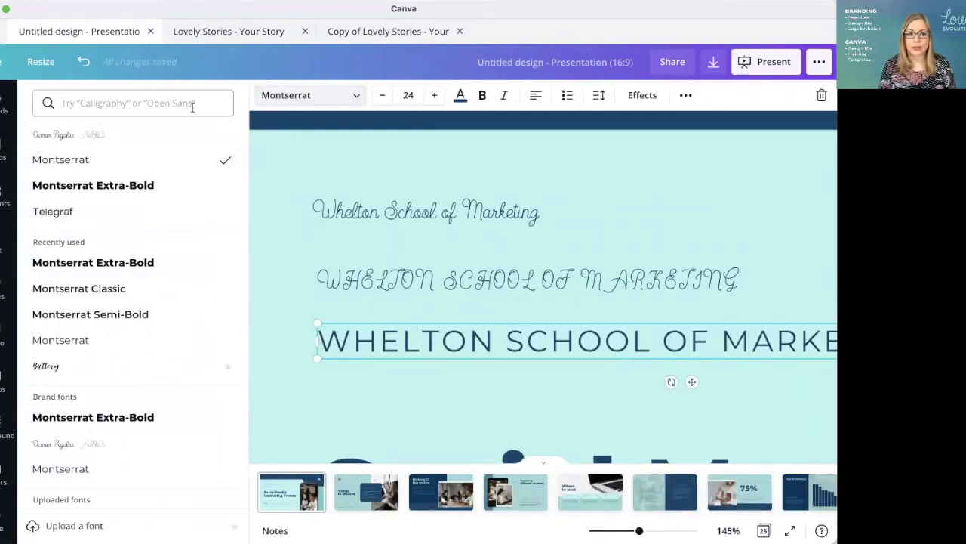
left_click(268, 184)
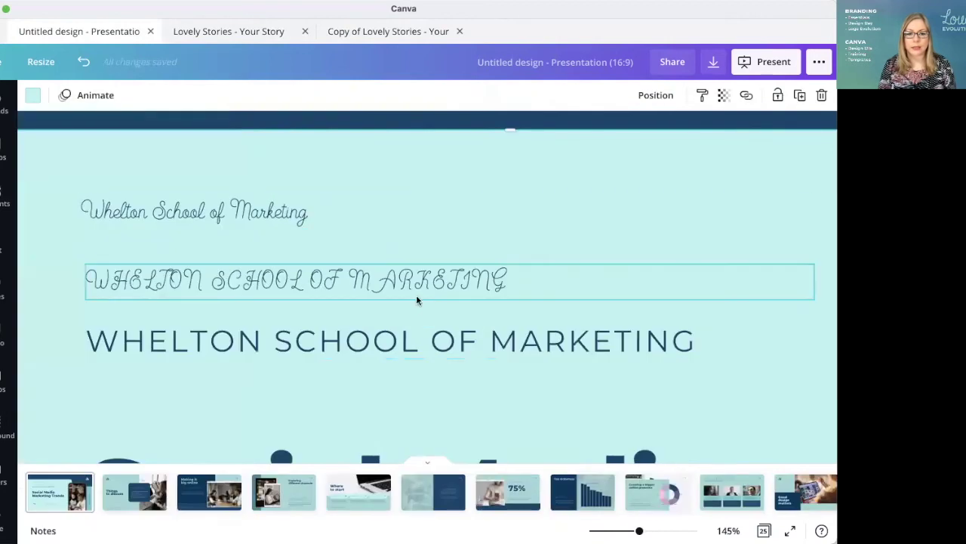
left_click(435, 356)
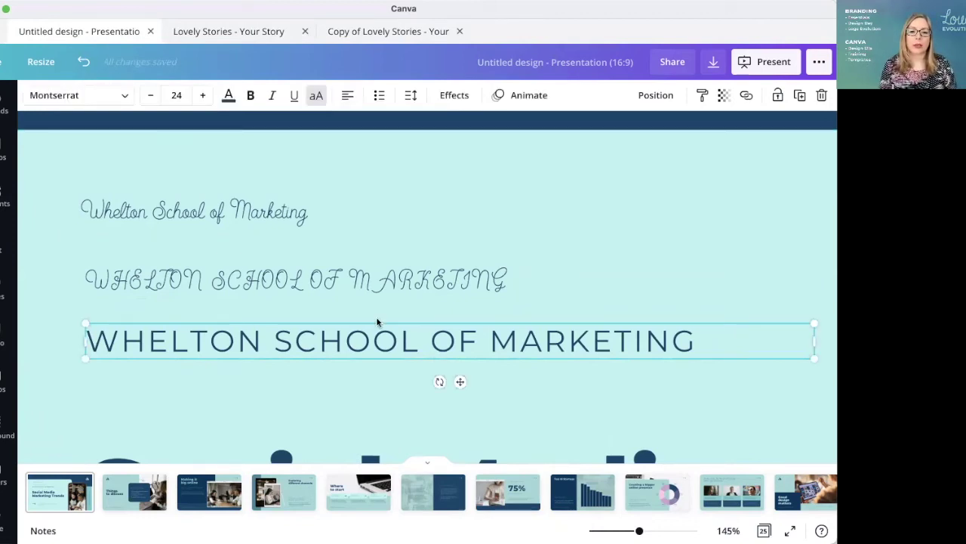
left_click(100, 104)
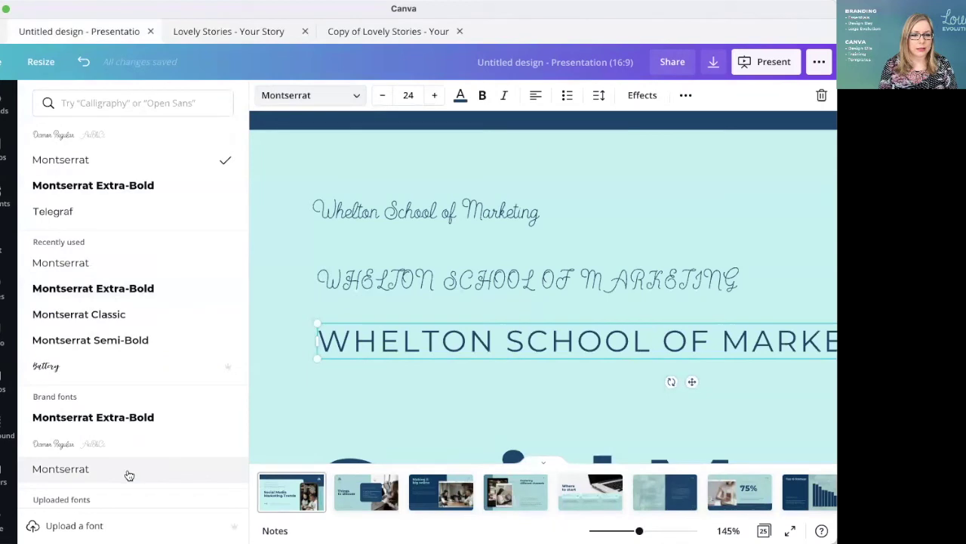
scroll(126, 450, "down", 1)
scroll(129, 385, "up", 1)
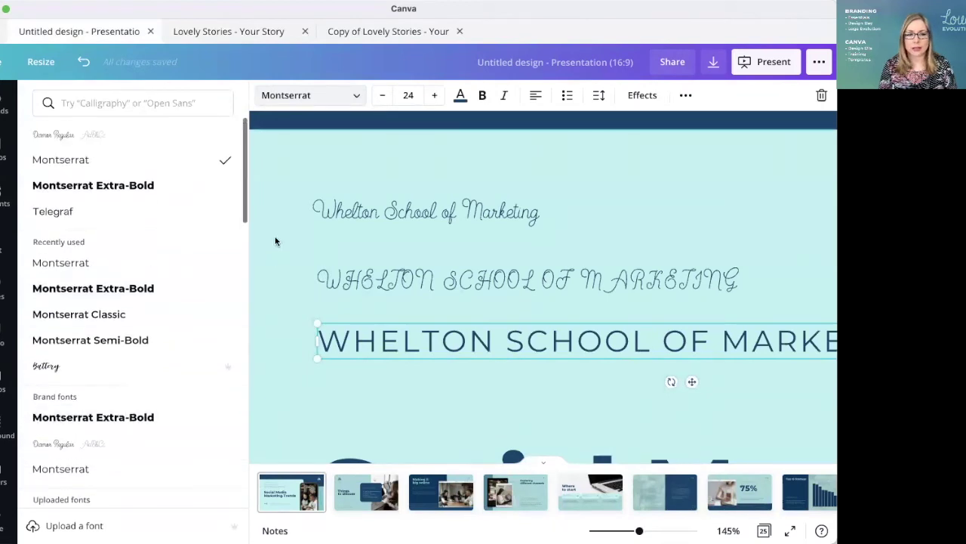
left_click(270, 238)
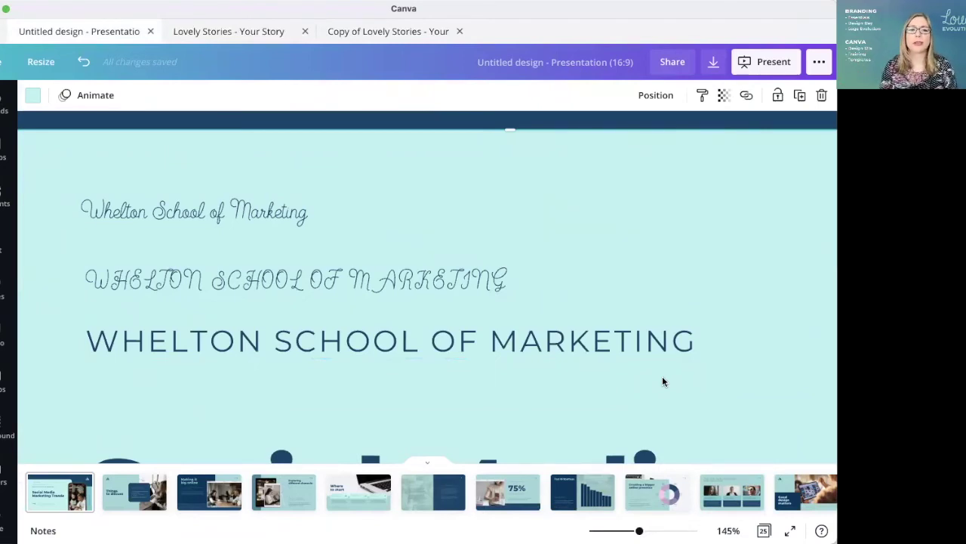
Shuffle the Lovely Brand palette until Earth Day is light teal with navy text, then apply it to all pages
left_click(373, 33)
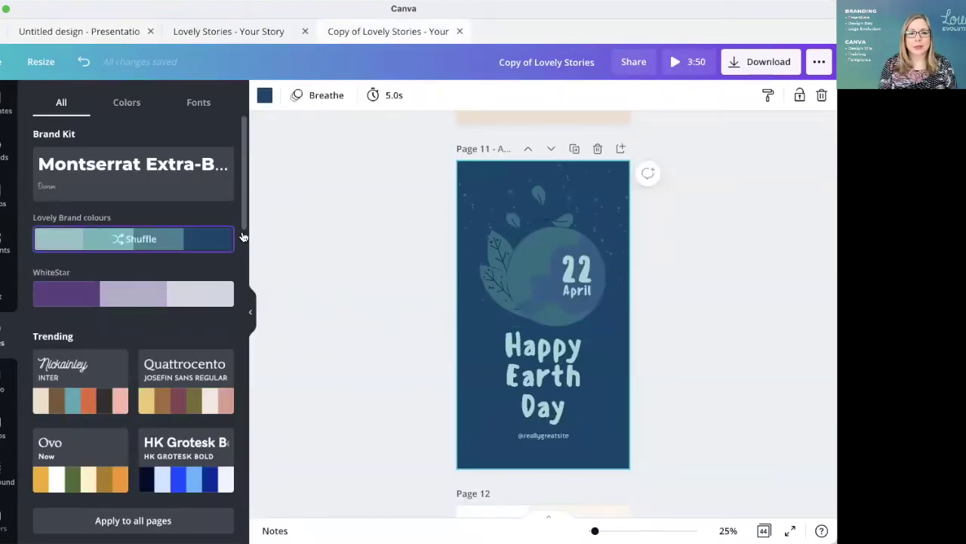
left_click(104, 244)
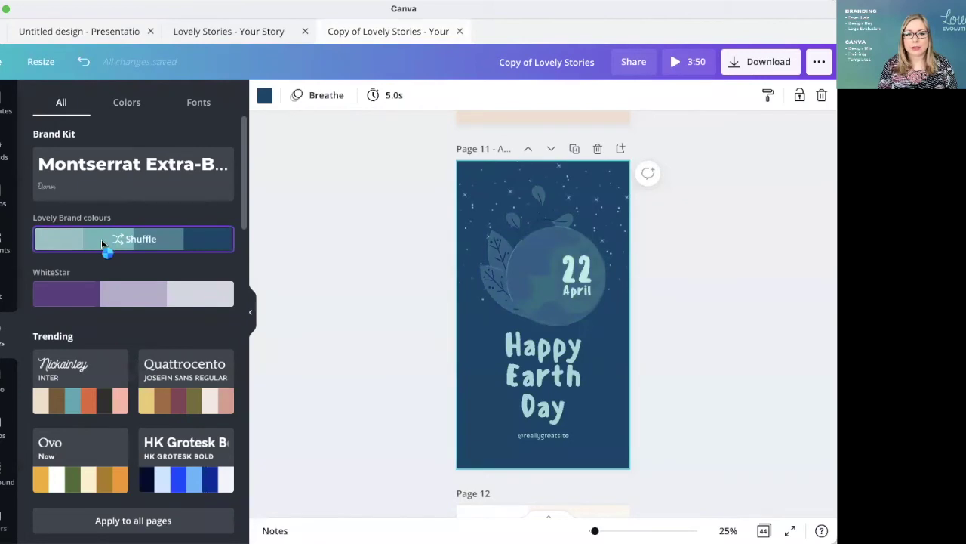
left_click(102, 239)
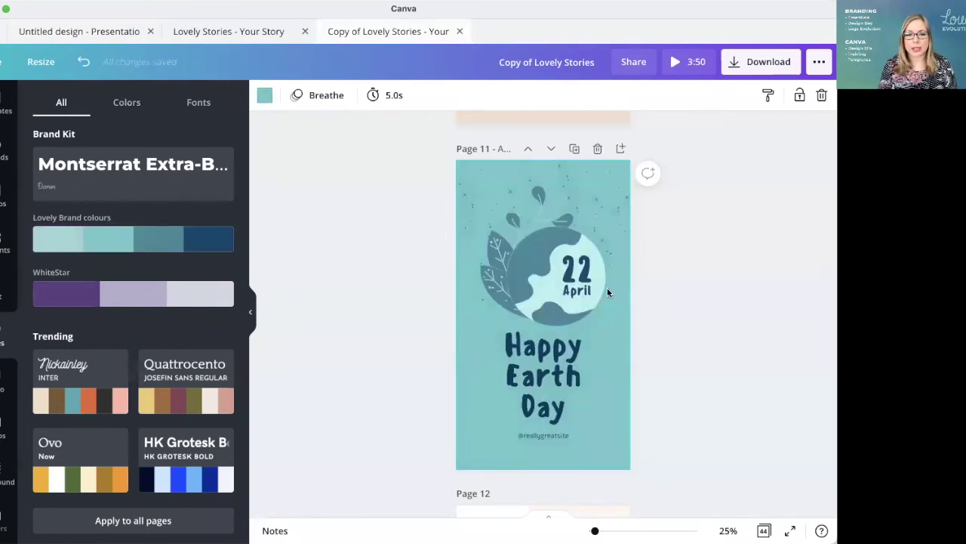
left_click(132, 521)
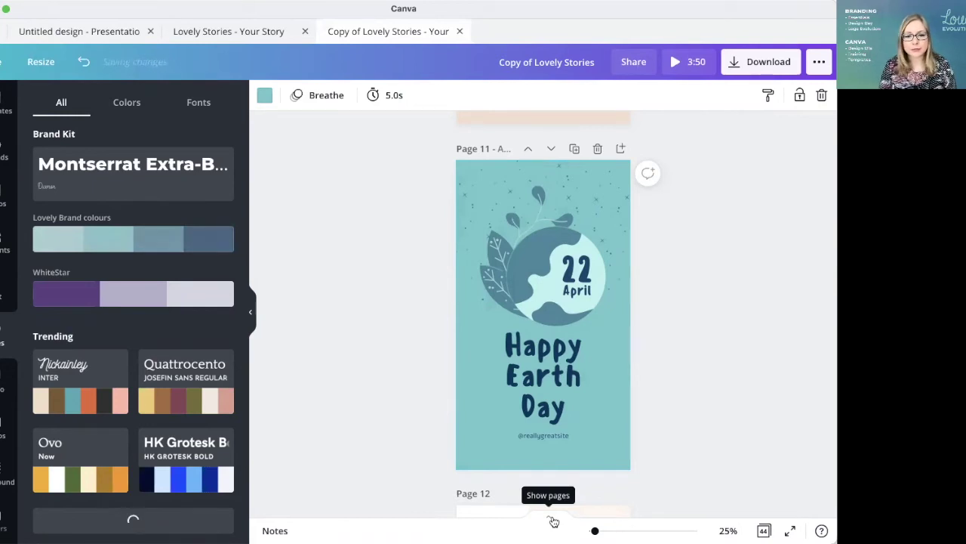
left_click(553, 520)
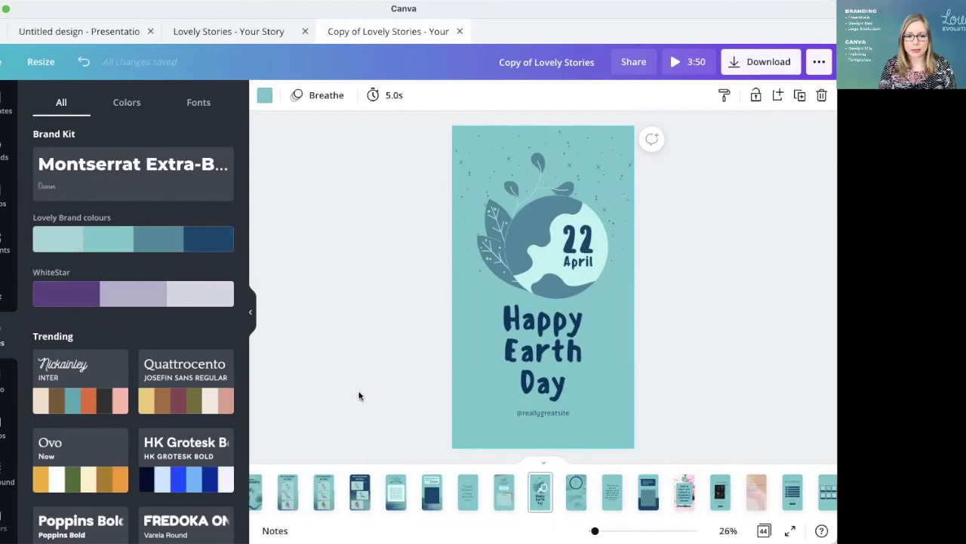
On page 15, try The blues, Retro and Street filters on the background photo, then choose Greyscale
scroll(398, 504, "right", 3)
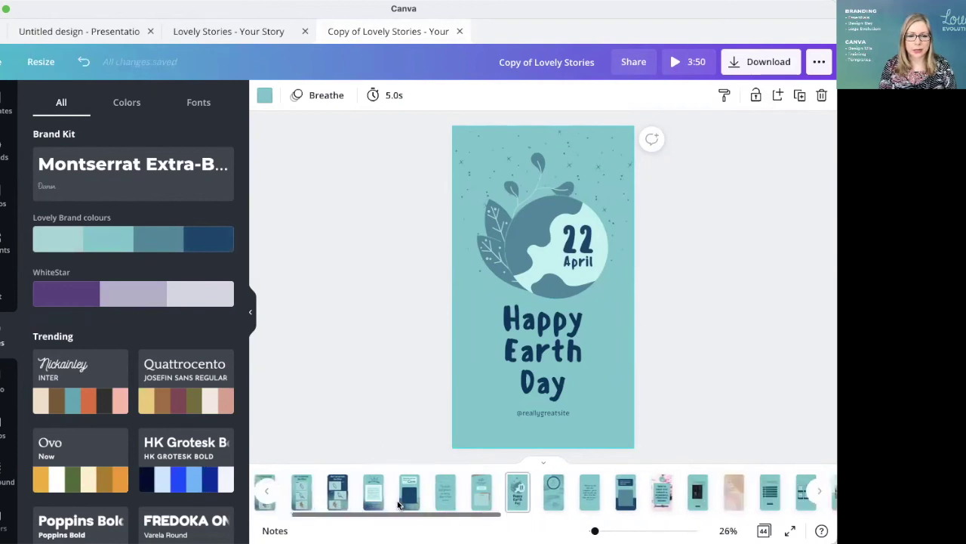
scroll(398, 504, "right", 4)
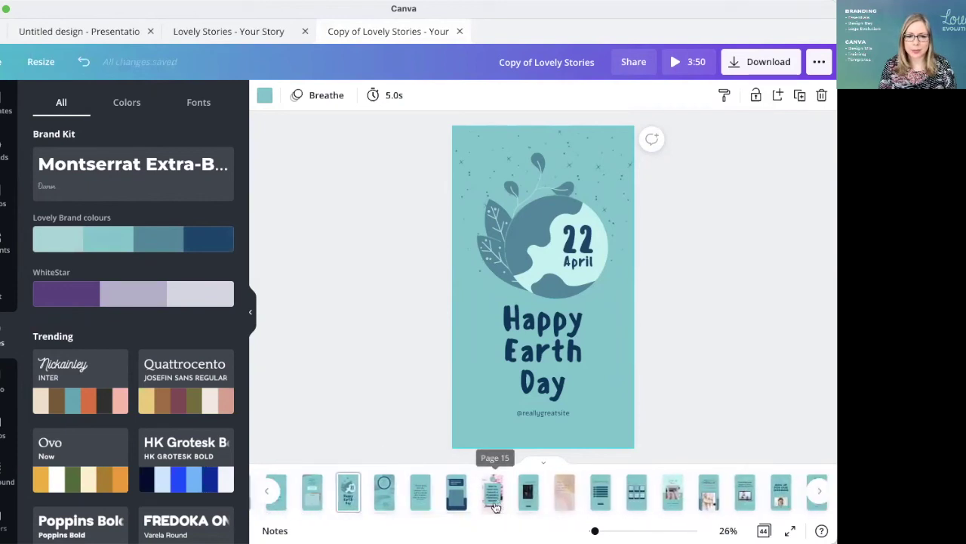
left_click(493, 494)
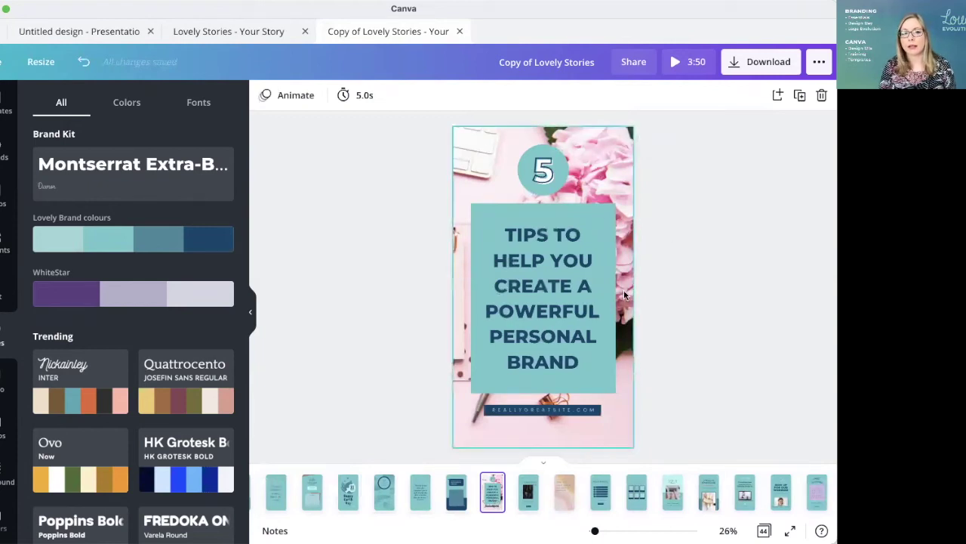
left_click(594, 144)
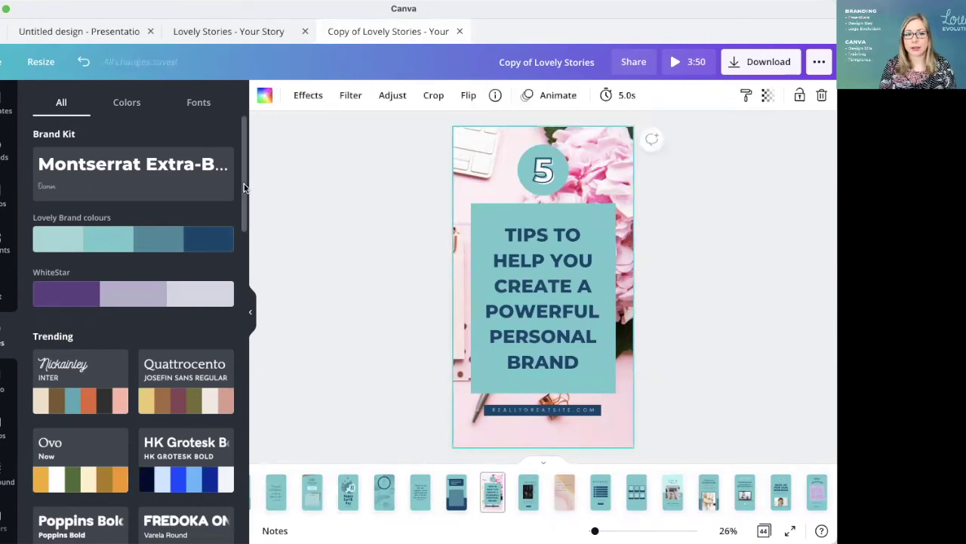
left_click(350, 95)
left_click(41, 271)
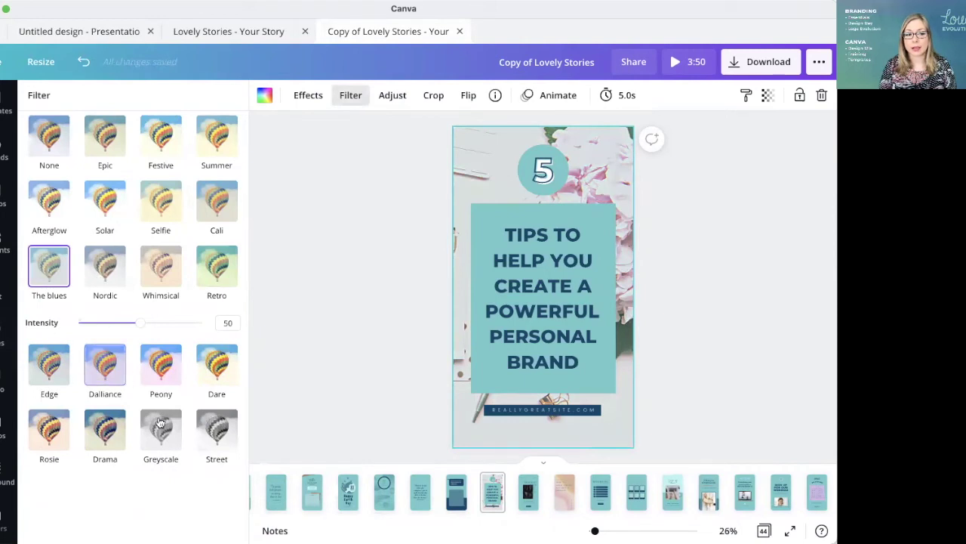
left_click(226, 263)
left_click(49, 268)
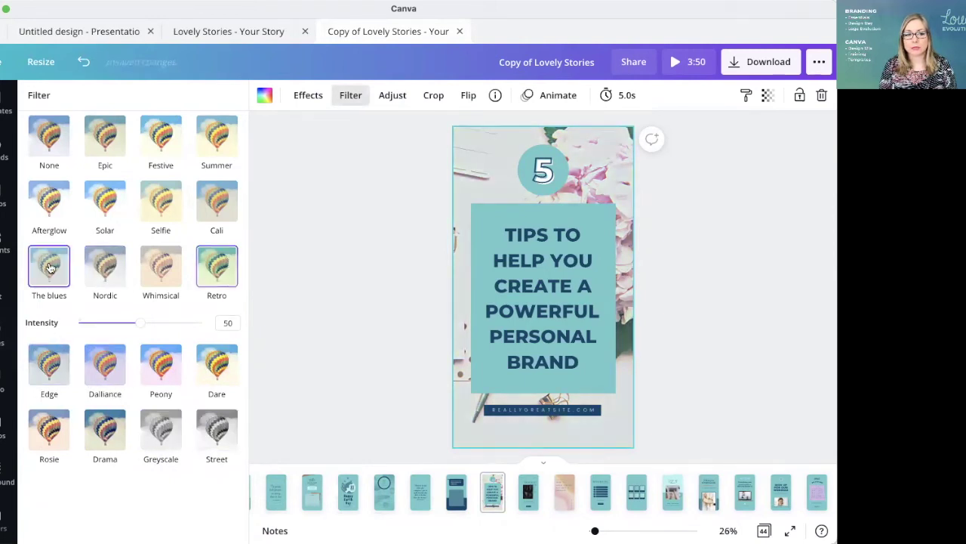
left_click(221, 430)
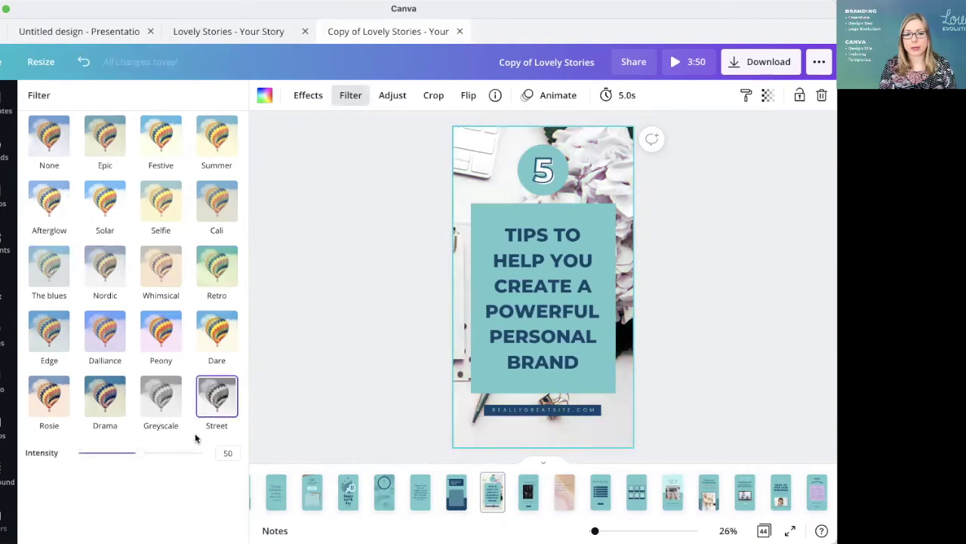
left_click(157, 402)
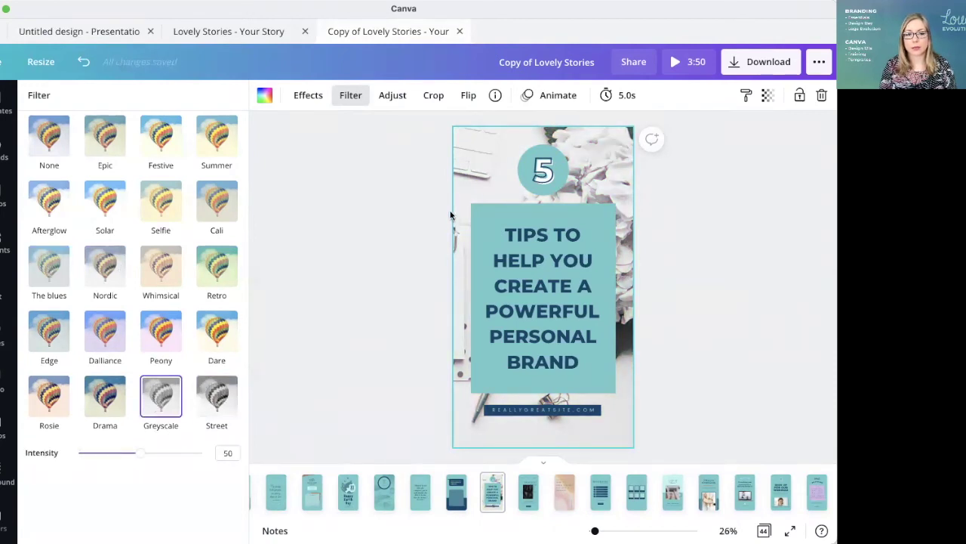
left_click(766, 312)
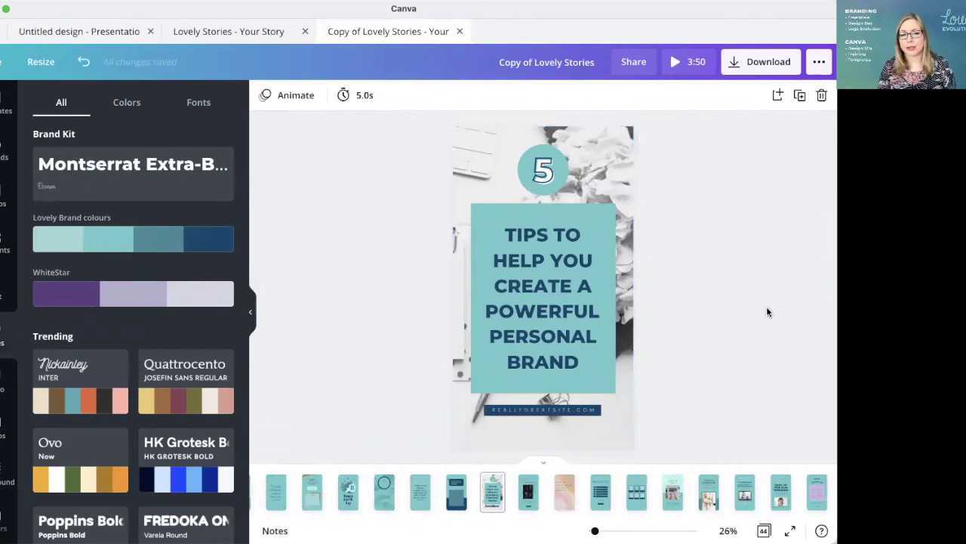
On the How to Build a Brand page, apply the brand font, then try The blues and Edge filters on the photo
left_click(570, 500)
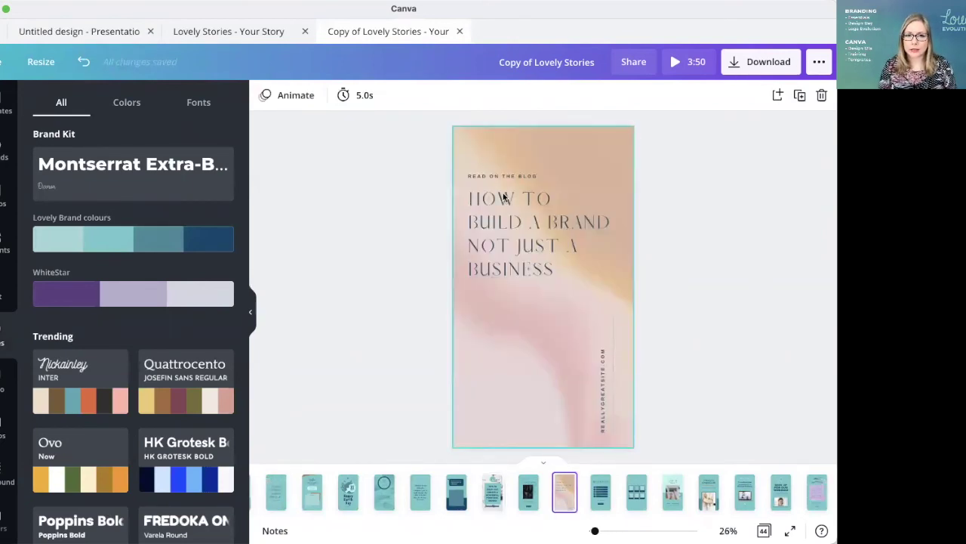
left_click(484, 125)
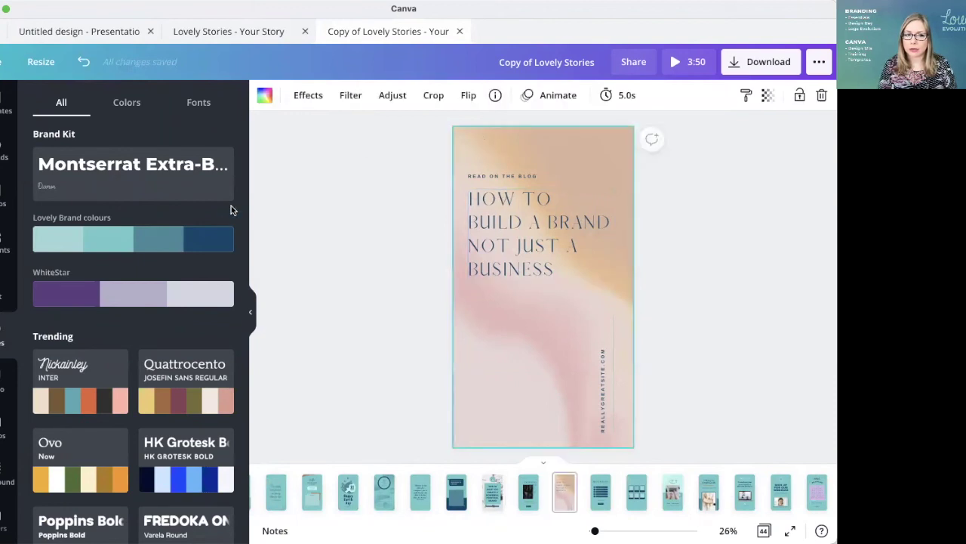
left_click(124, 182)
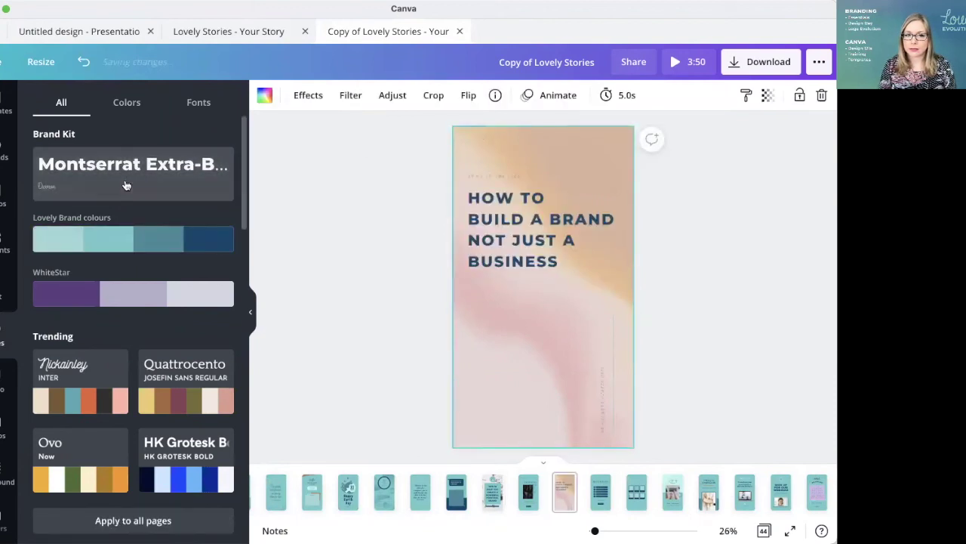
mouse_move(125, 246)
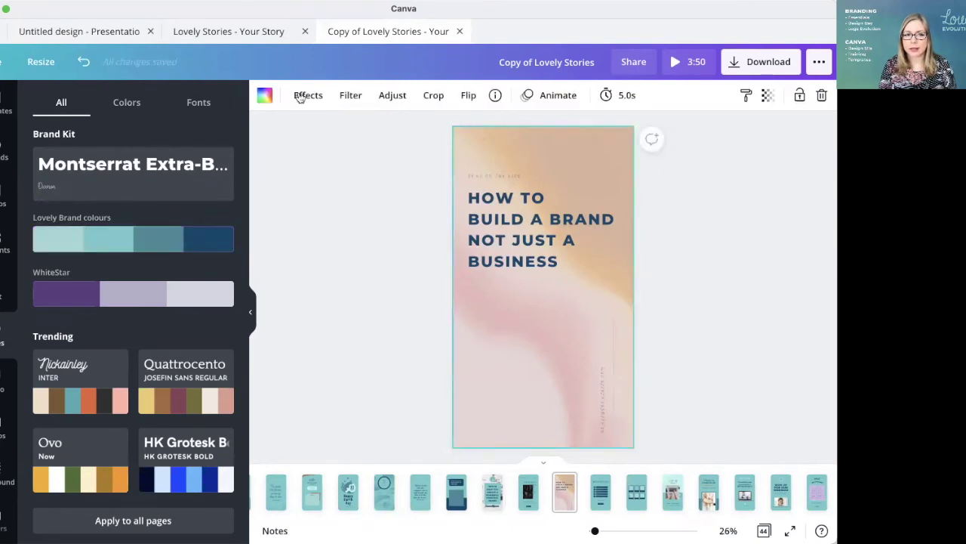
left_click(348, 99)
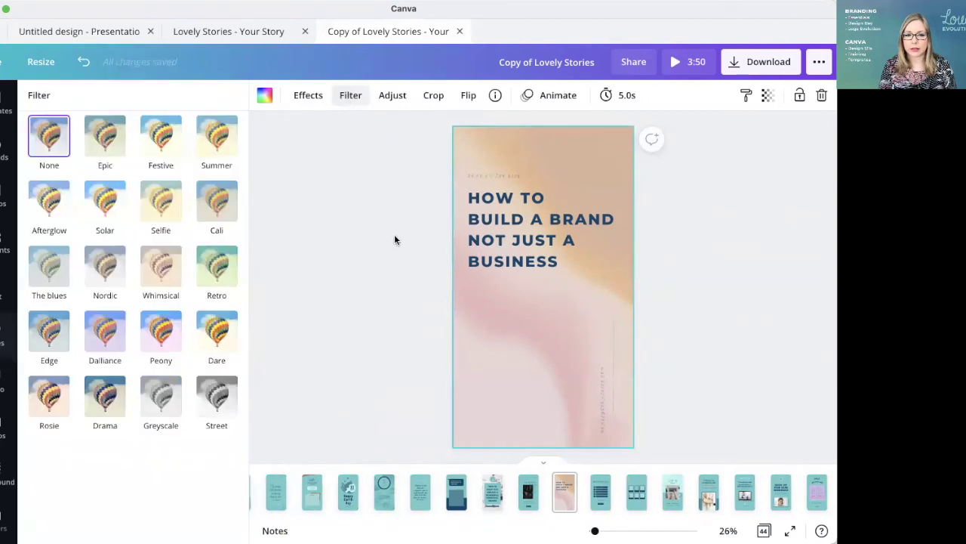
left_click(45, 268)
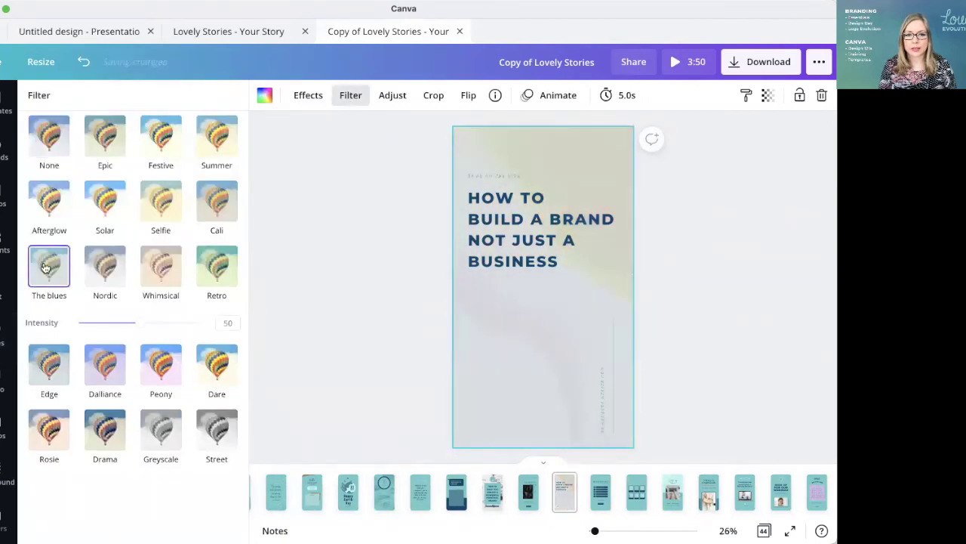
left_click(42, 370)
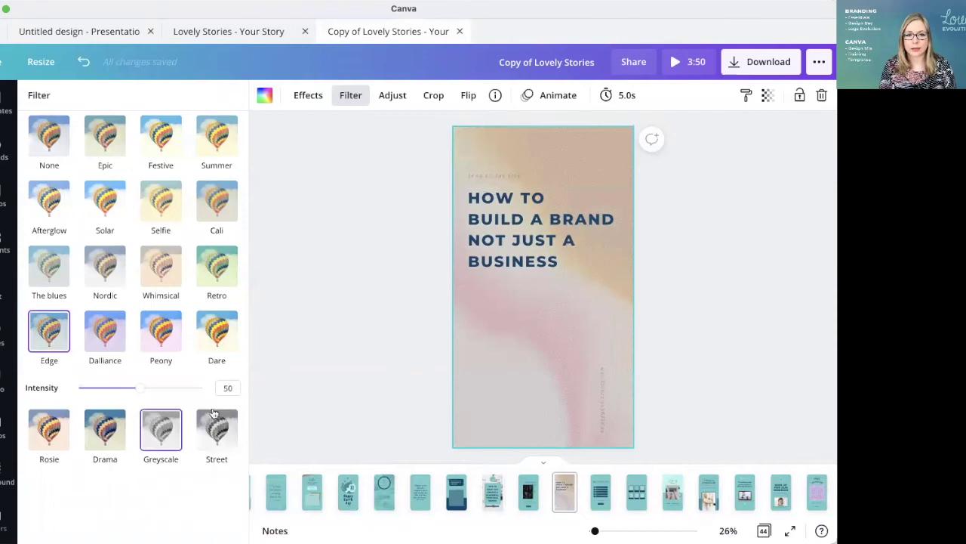
Adjust the background photo to pale blue-grey with tint 36 and contrast lowered to -40
left_click(390, 95)
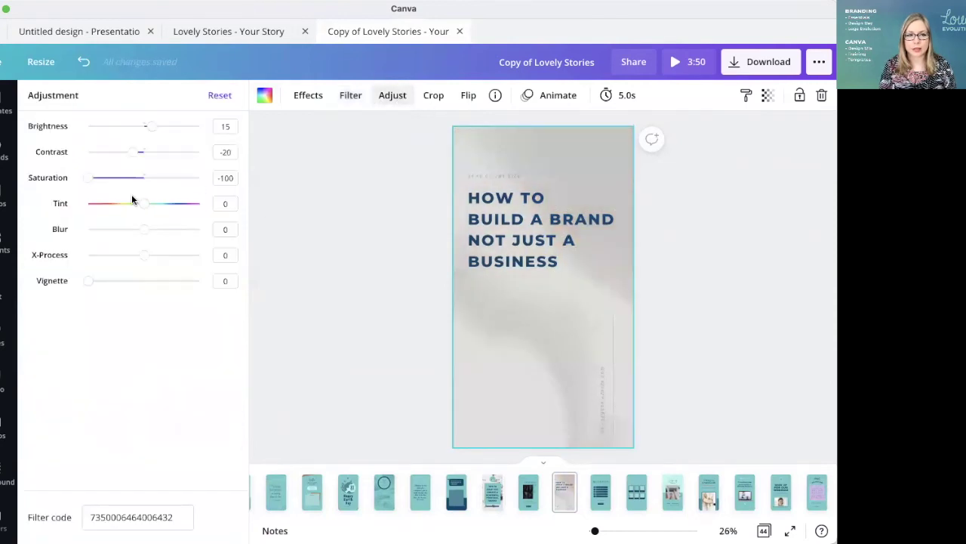
left_click_drag(144, 209, 165, 204)
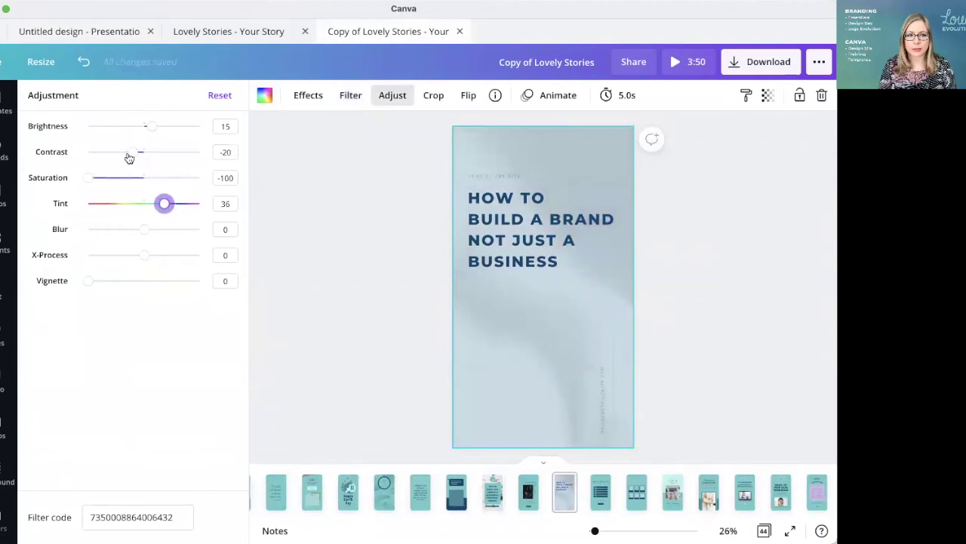
left_click_drag(138, 156, 155, 127)
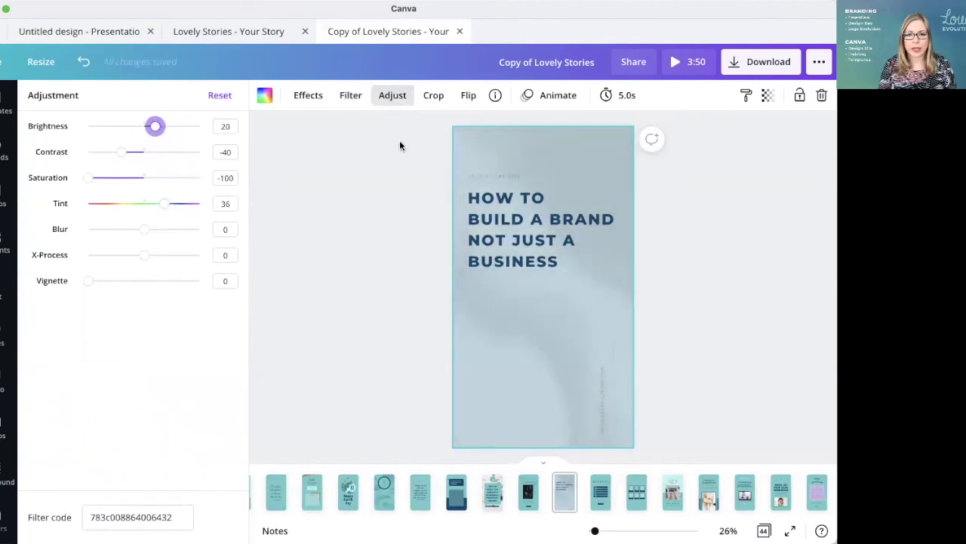
left_click(381, 353)
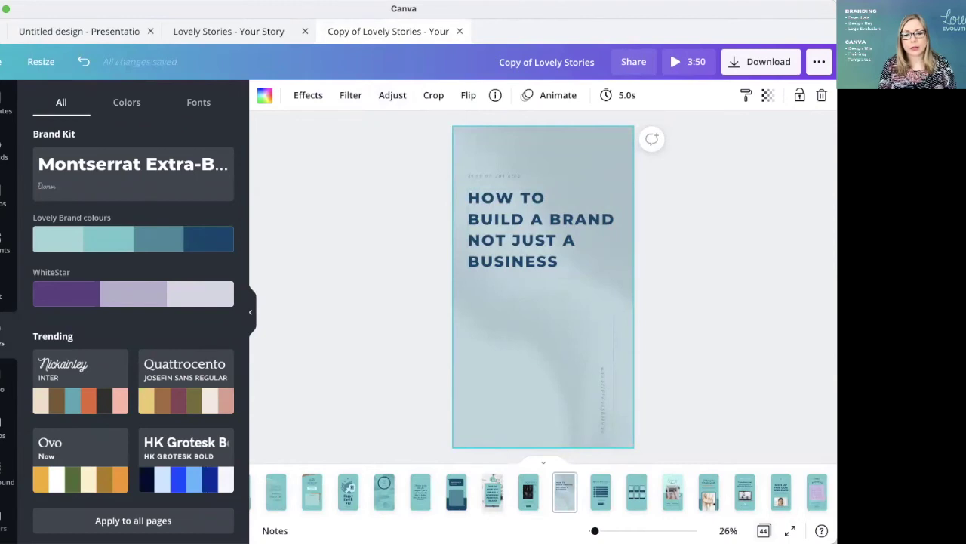
Switch back and forth between the Lovely Stories and Copy of Lovely Stories tabs to compare their pages
left_click(268, 32)
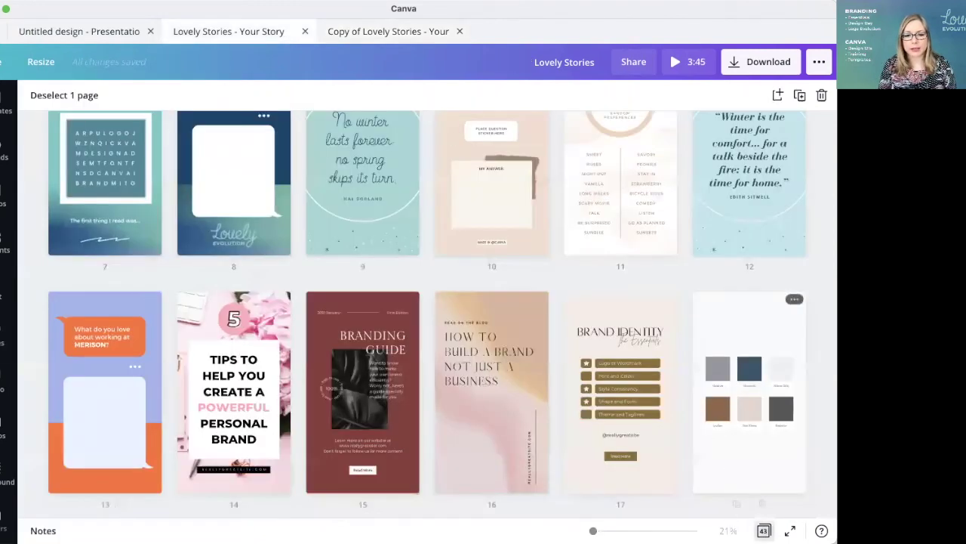
left_click(402, 32)
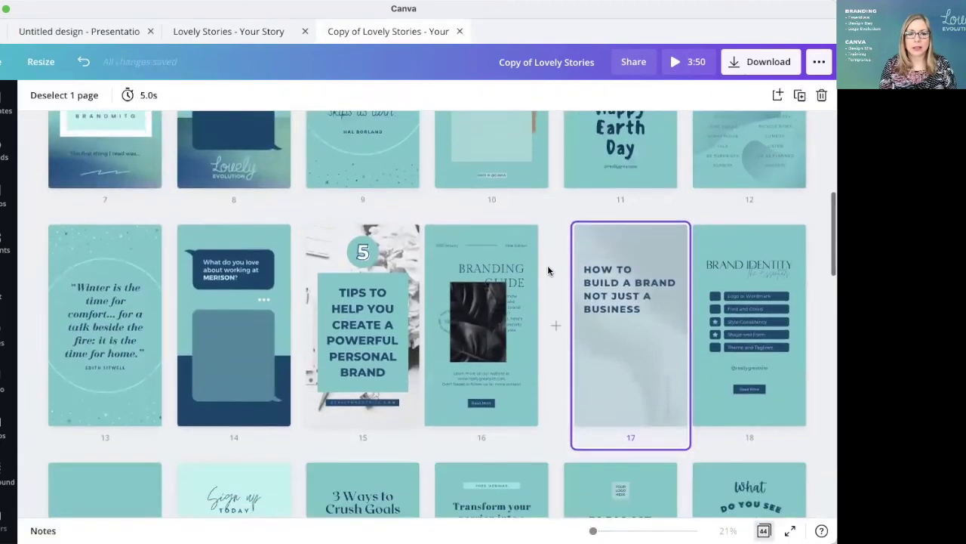
left_click(240, 32)
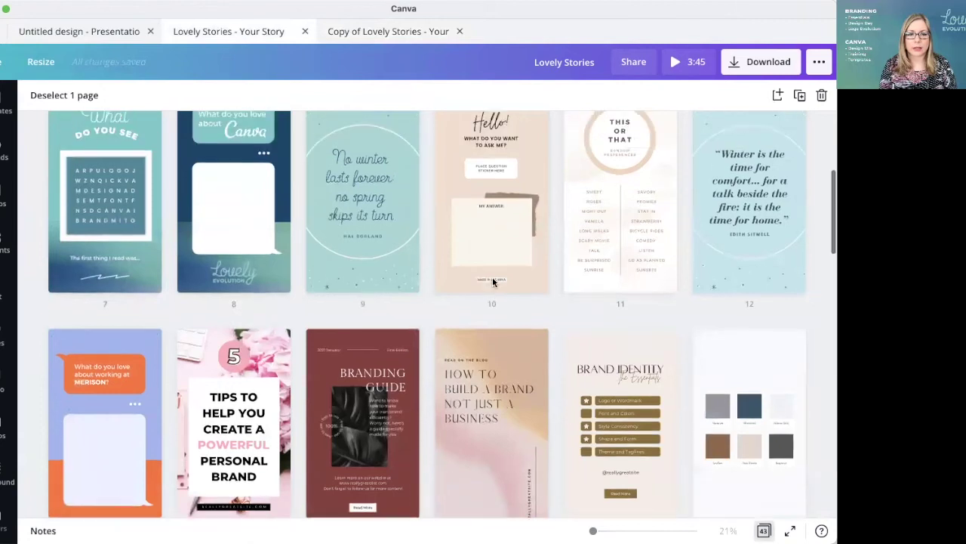
scroll(492, 277, "down", 3)
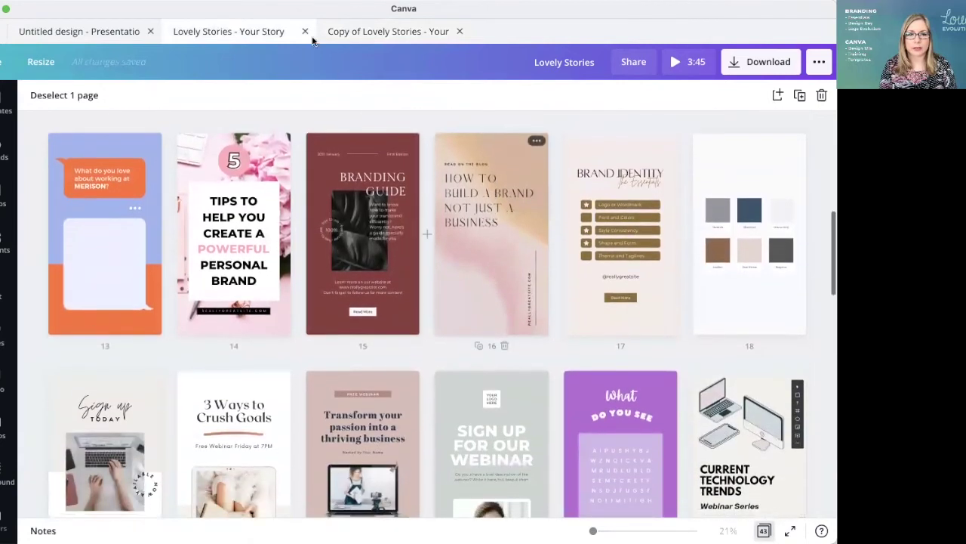
left_click(400, 32)
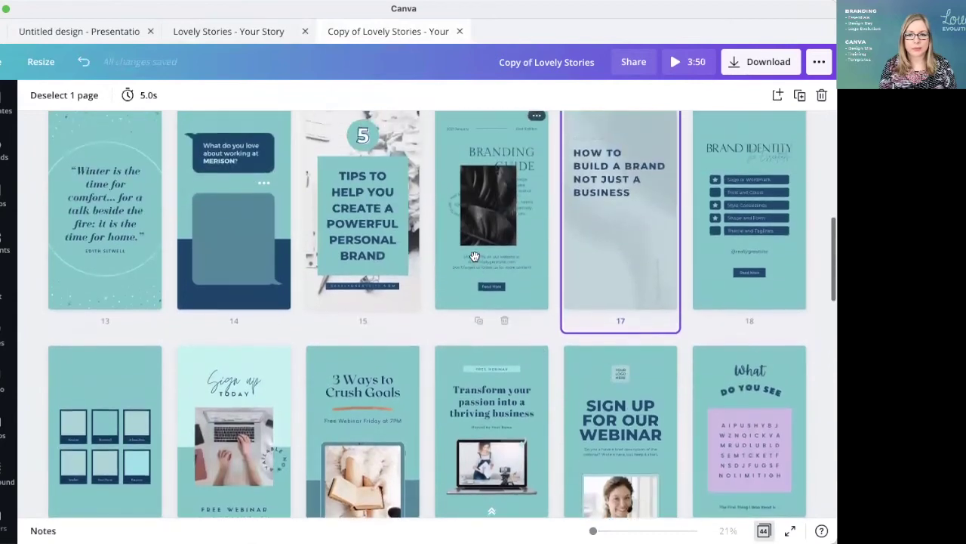
left_click(238, 33)
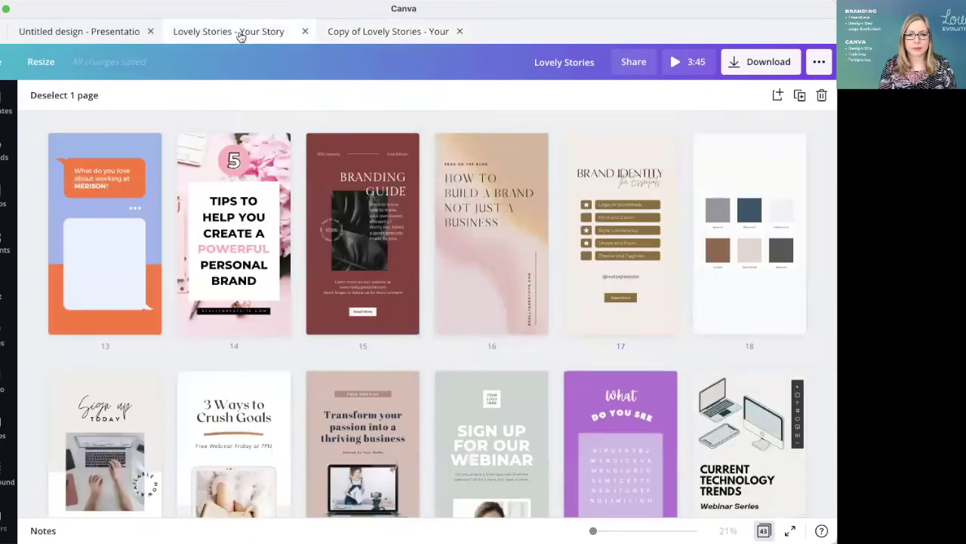
left_click(373, 36)
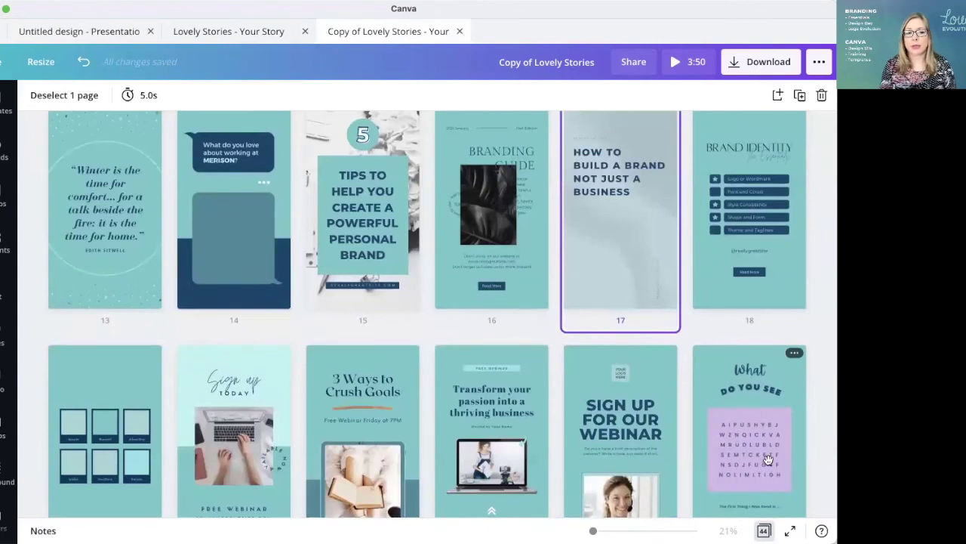
Scroll through the copy's page grid to review the teal-and-navy recoloured pages
scroll(362, 411, "down", 1)
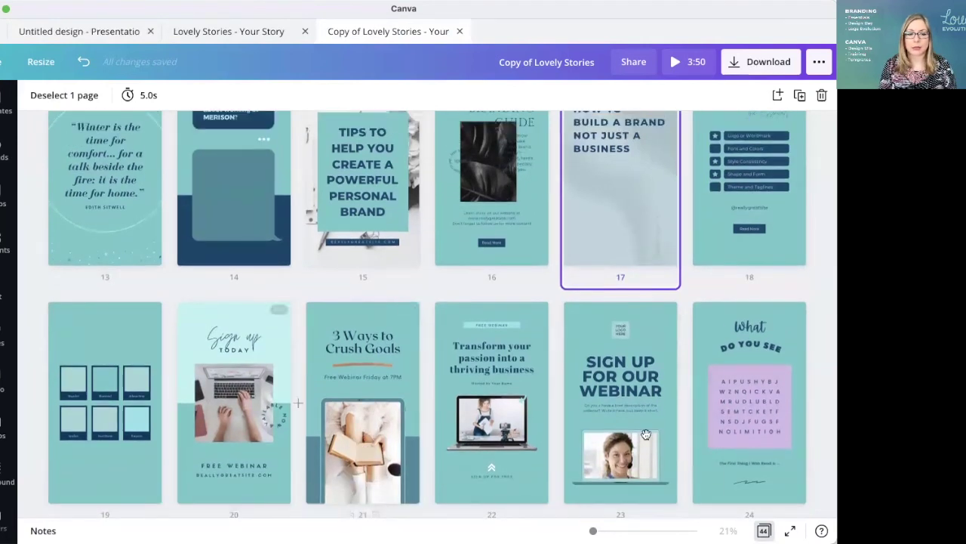
scroll(675, 421, "up", 2)
scroll(675, 421, "up", 2)
scroll(671, 413, "down", 4)
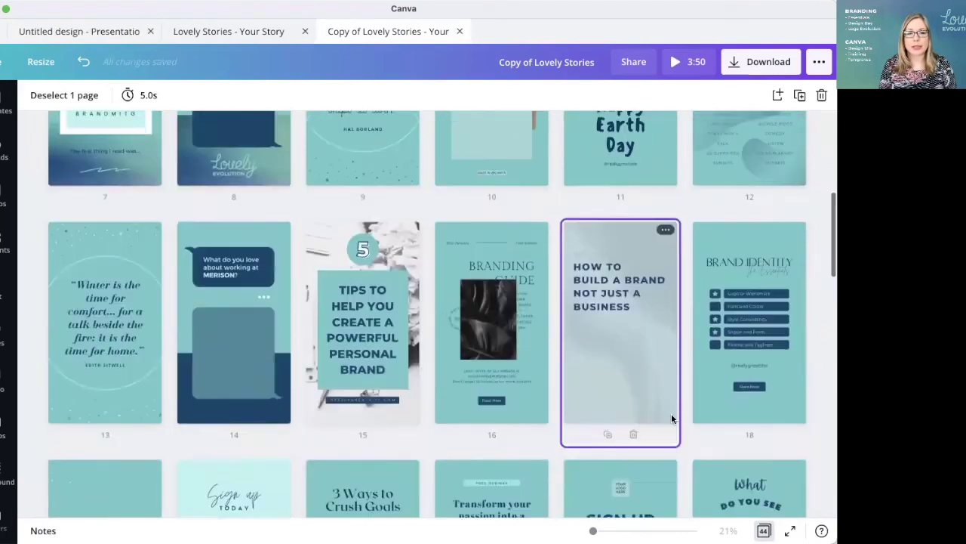
scroll(671, 414, "down", 6)
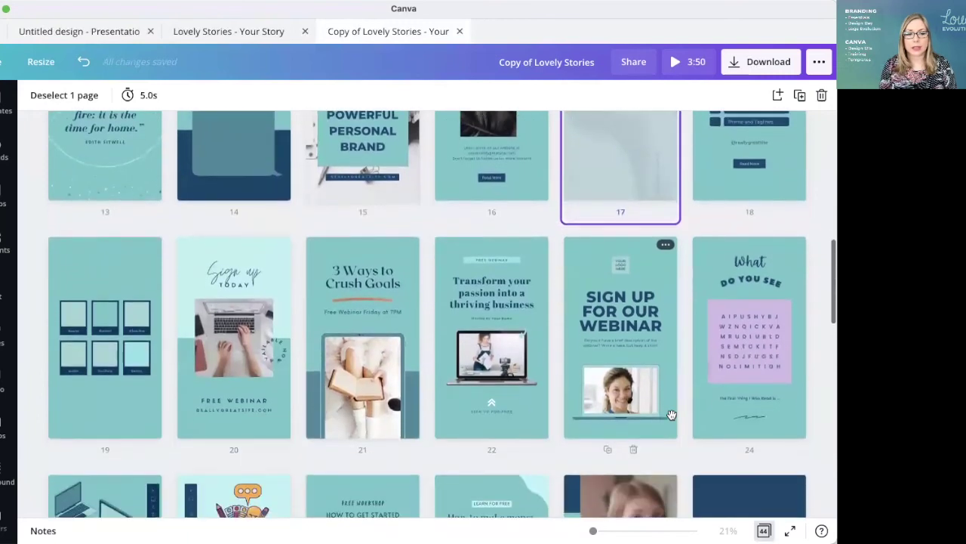
scroll(672, 414, "down", 10)
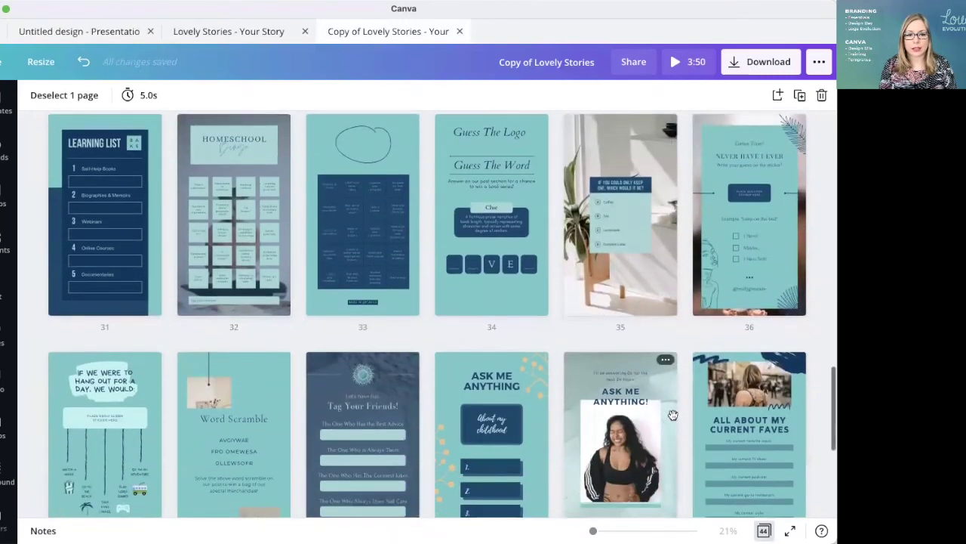
scroll(673, 415, "down", 4)
scroll(672, 415, "up", 1)
scroll(671, 413, "up", 2)
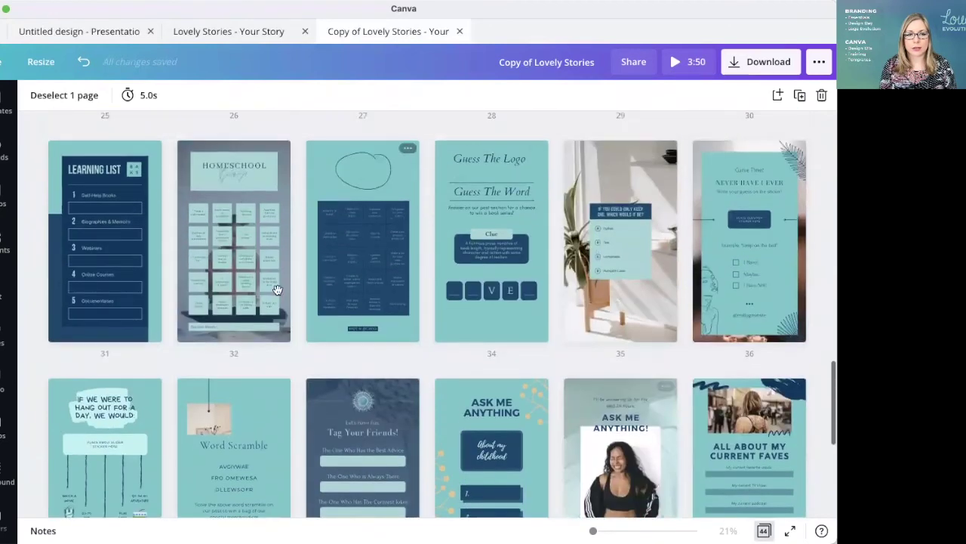
Open page 33, Productivity Bingo, and shuffle the Lovely Brand colours twice into a darker teal scheme
left_click(382, 242)
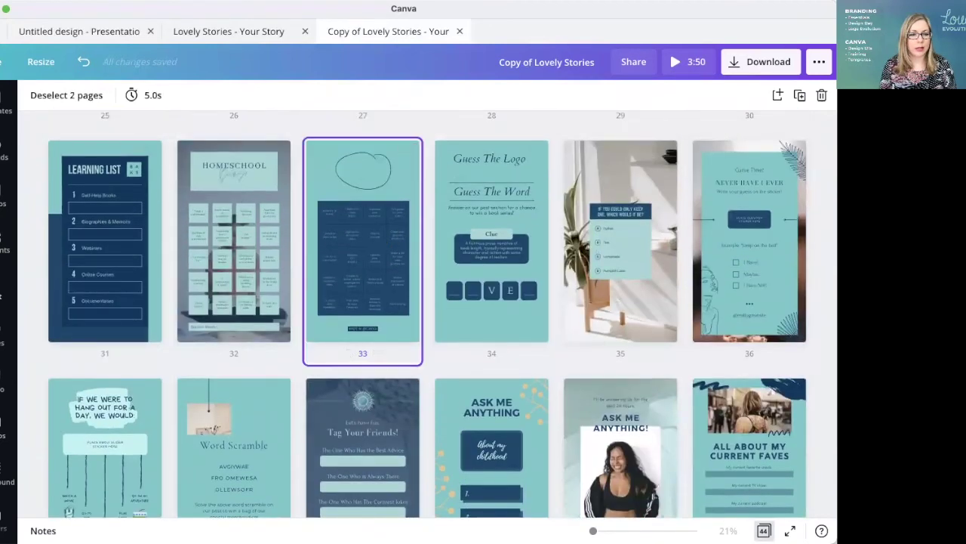
double_click(345, 257)
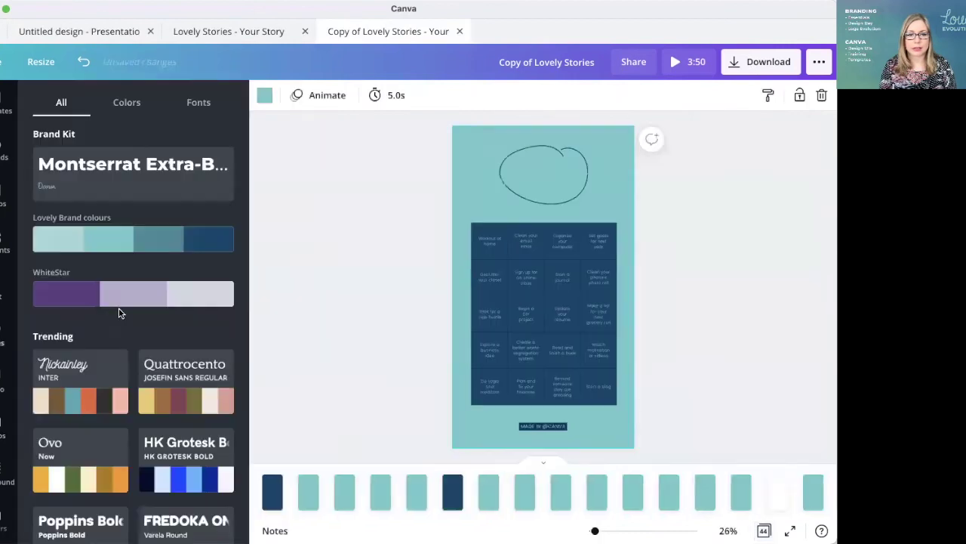
left_click(124, 237)
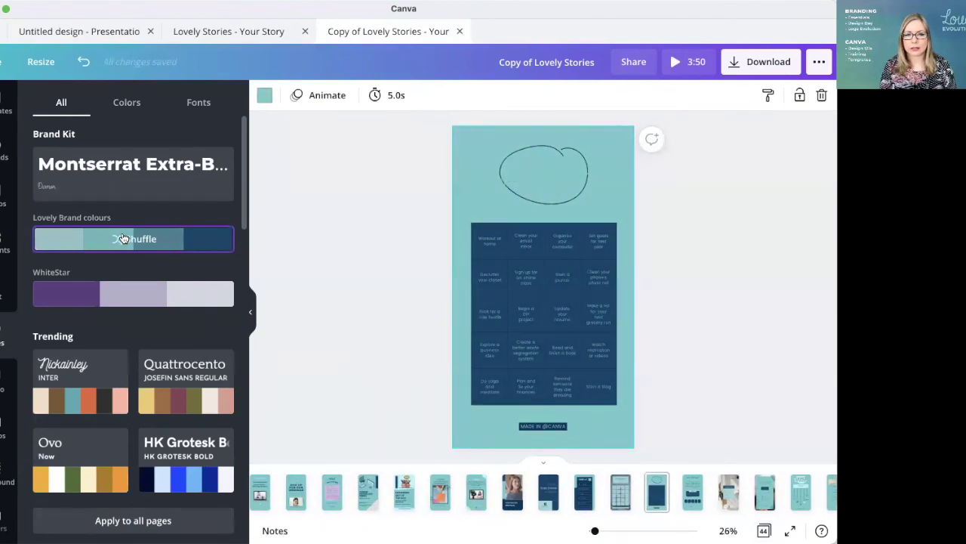
left_click(124, 238)
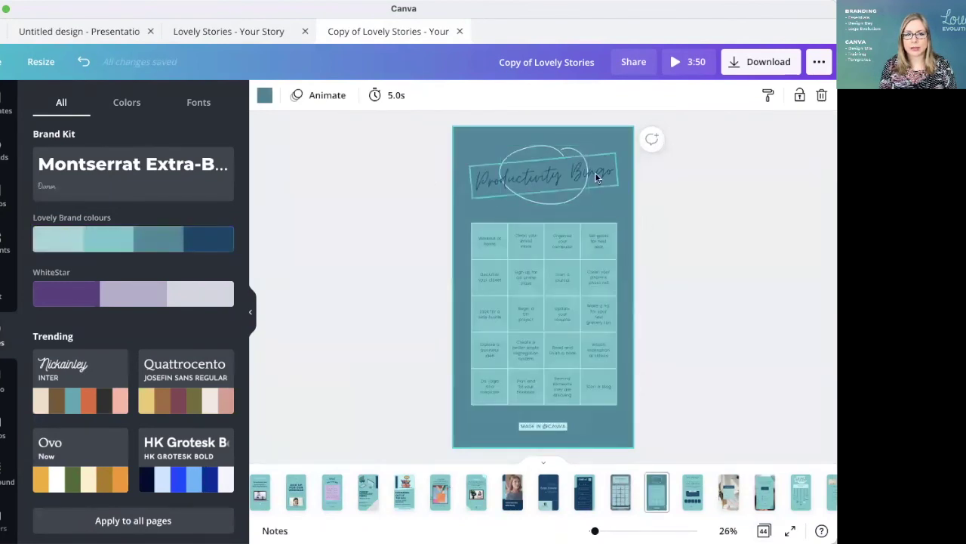
left_click(727, 387)
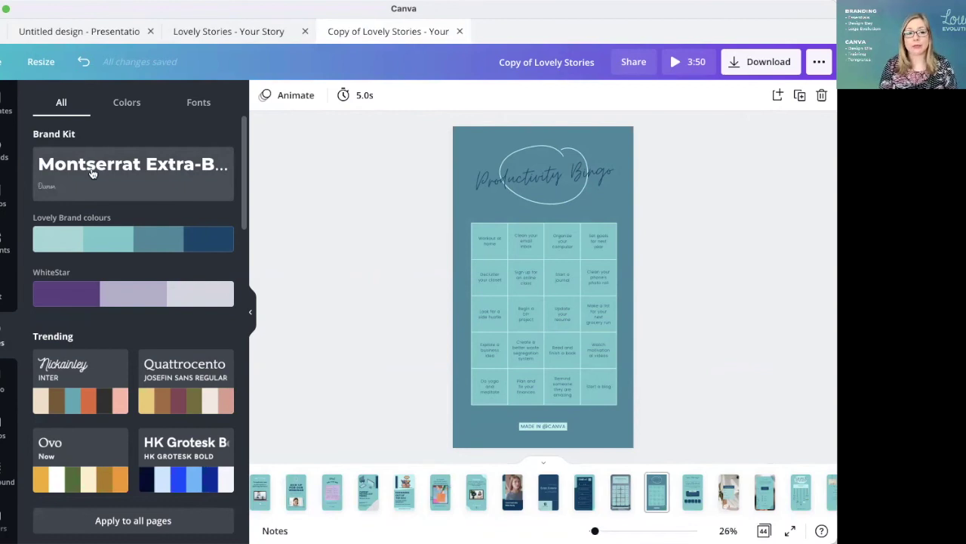
scroll(106, 302, "down", 3)
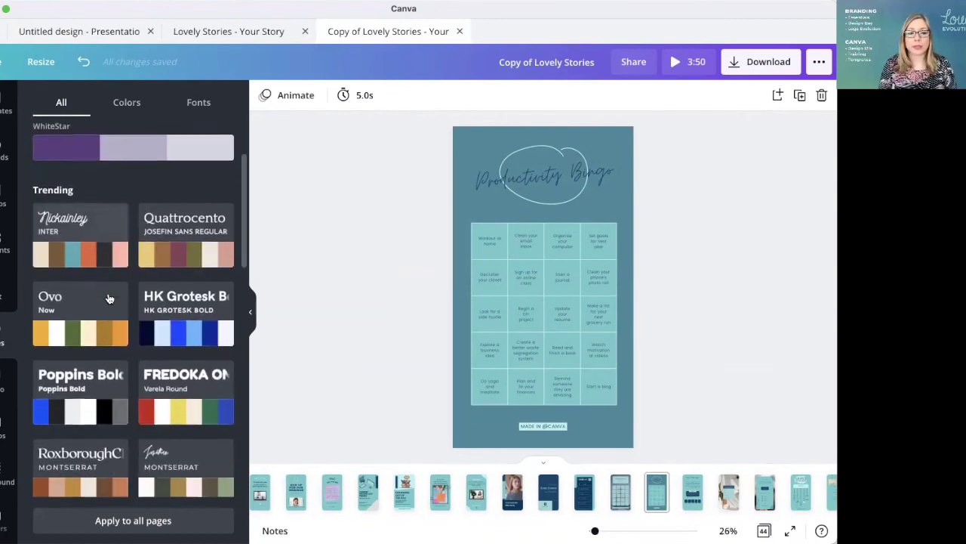
scroll(173, 317, "down", 3)
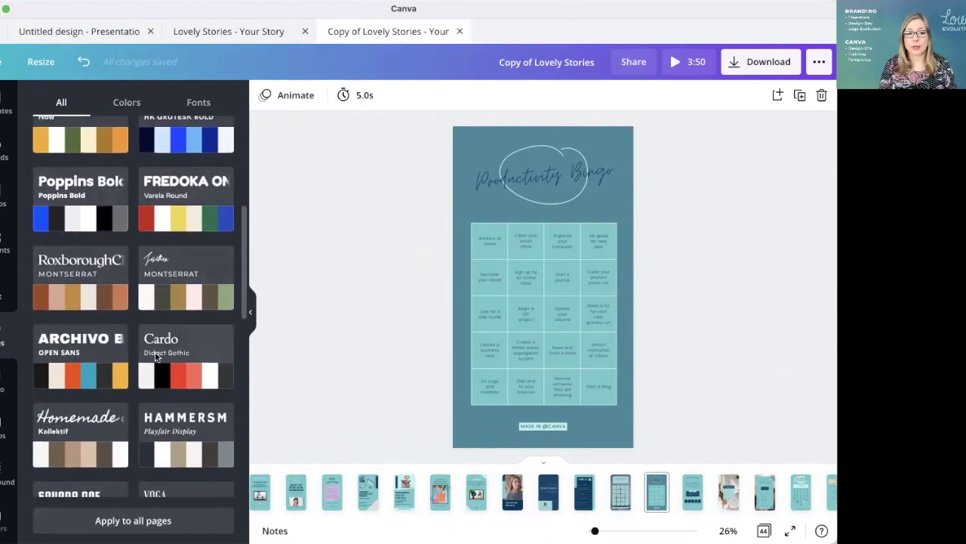
scroll(185, 407, "down", 3)
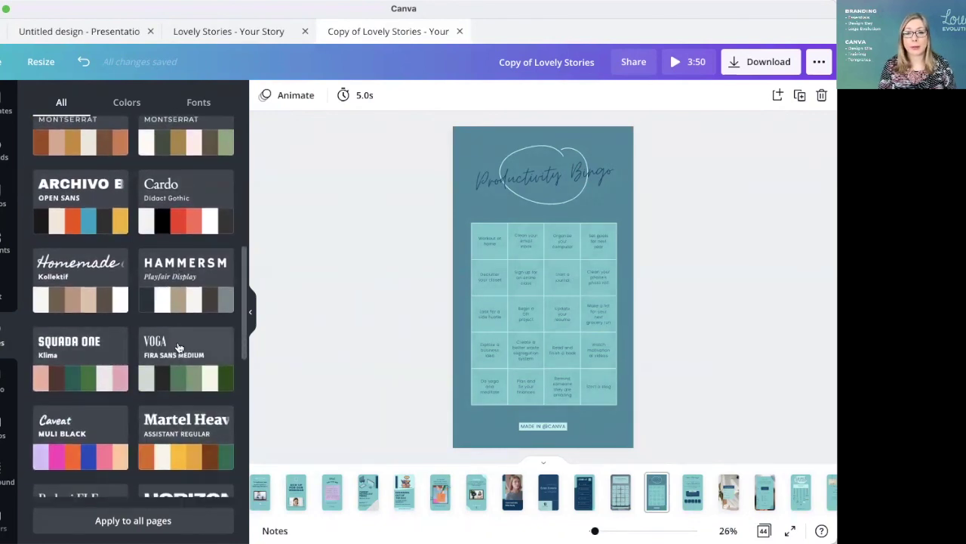
scroll(179, 347, "down", 1)
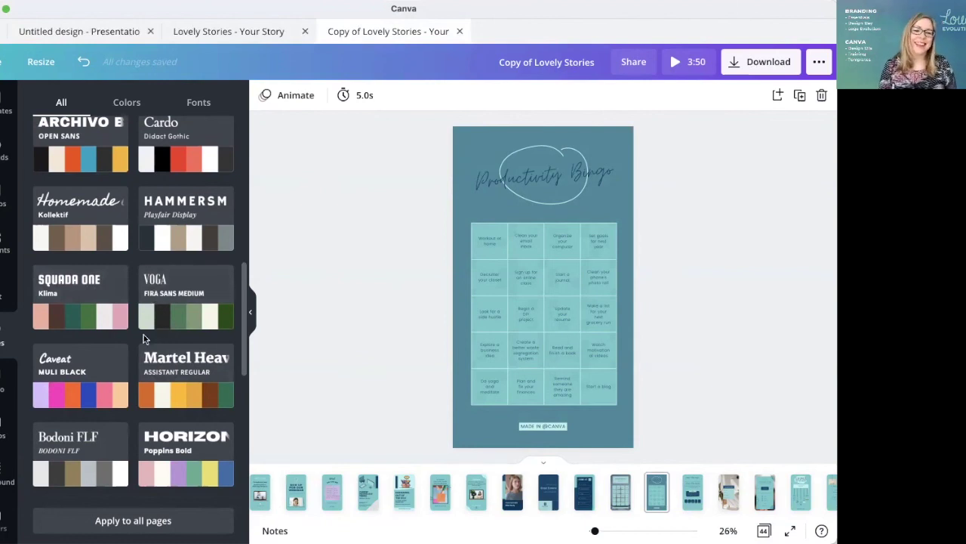
scroll(143, 339, "down", 4)
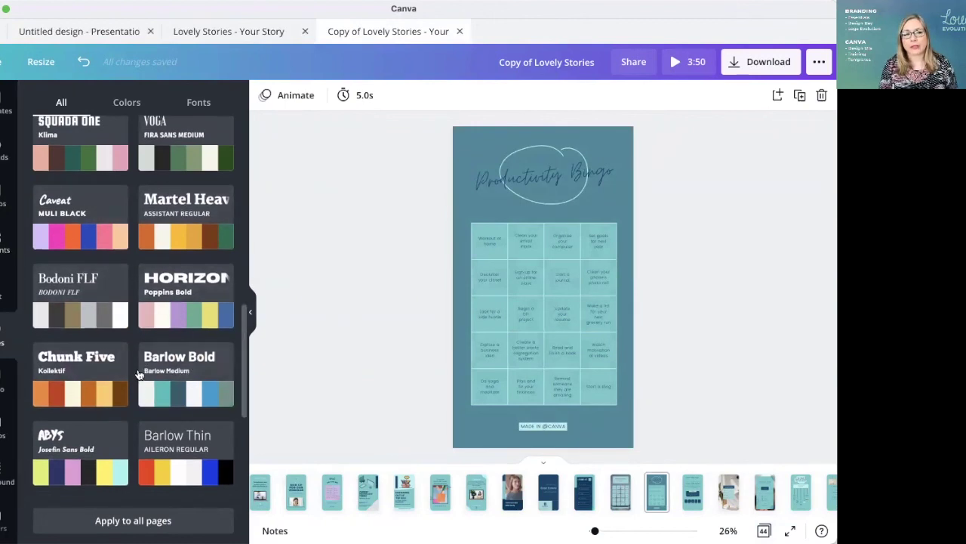
scroll(139, 375, "up", 10)
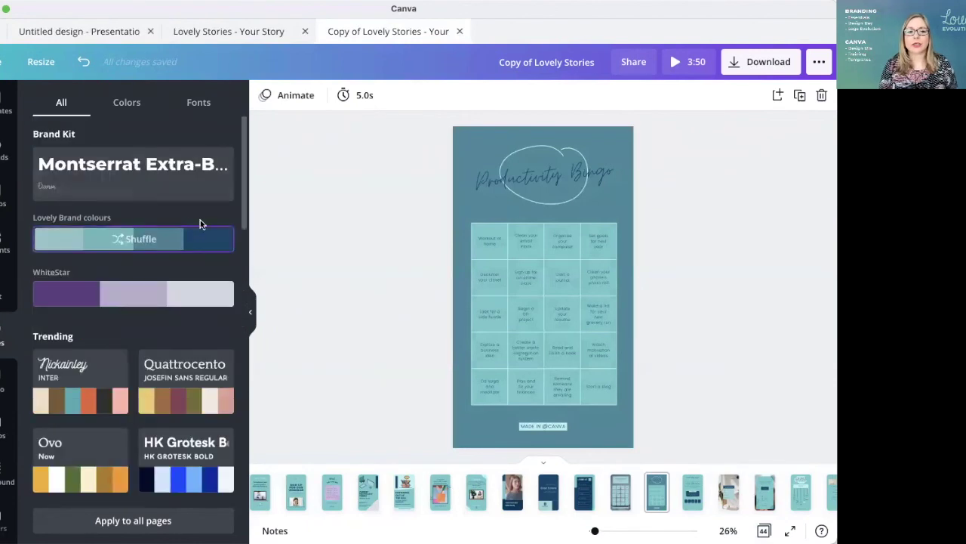
scroll(180, 363, "down", 10)
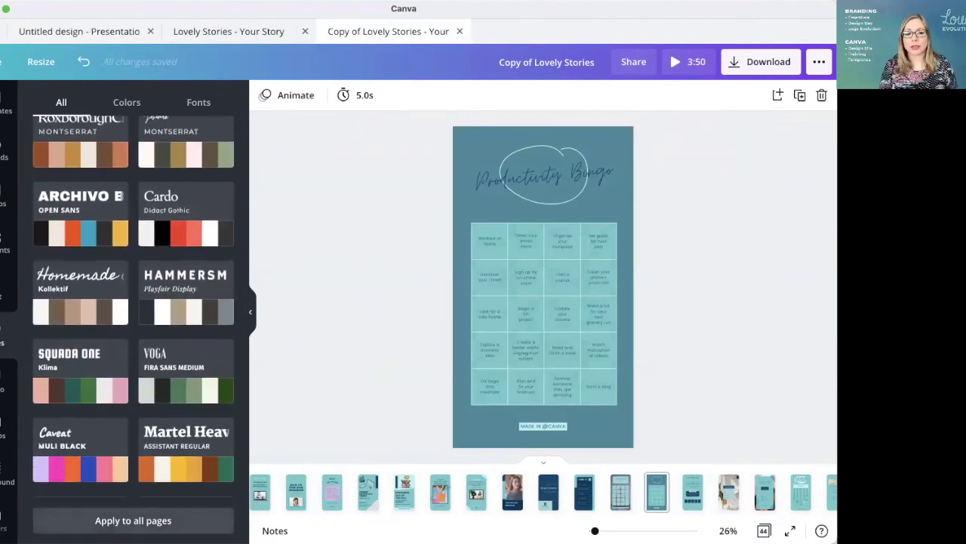
scroll(180, 363, "up", 10)
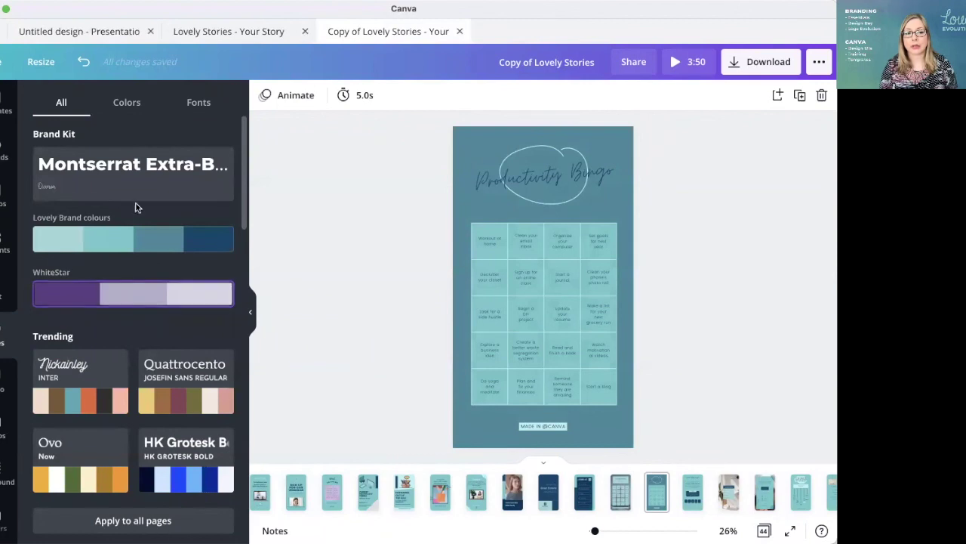